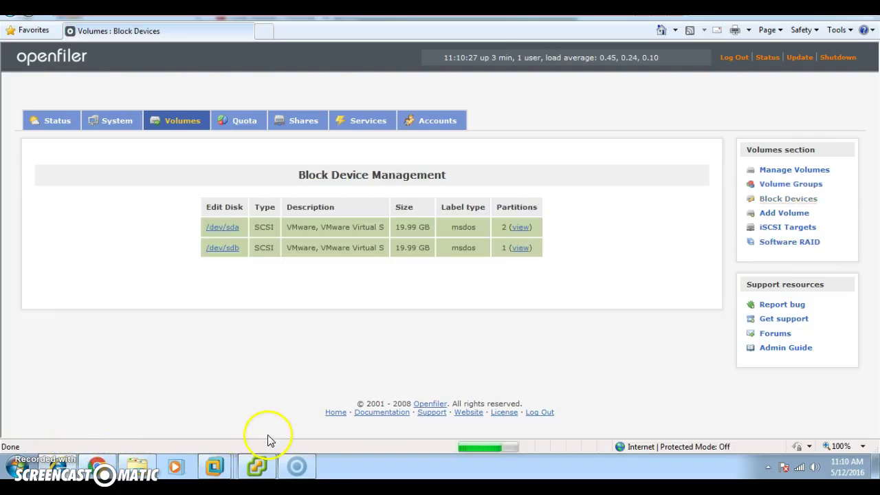
Create a primary extended partition on /dev/sda spanning cylinders 268 to 2610
{"action": "left_click", "coordinate": [229, 227]}
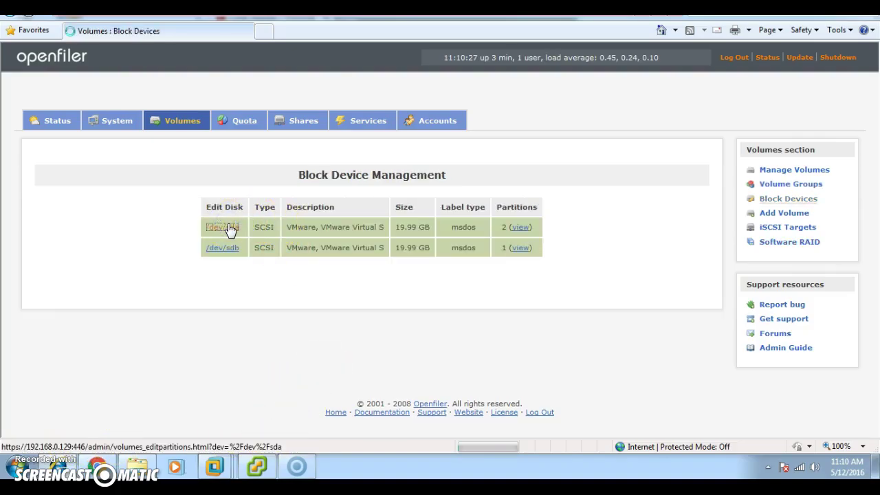
{"action": "scroll", "coordinate": [491, 226], "scroll_direction": "down", "scroll_amount": 4}
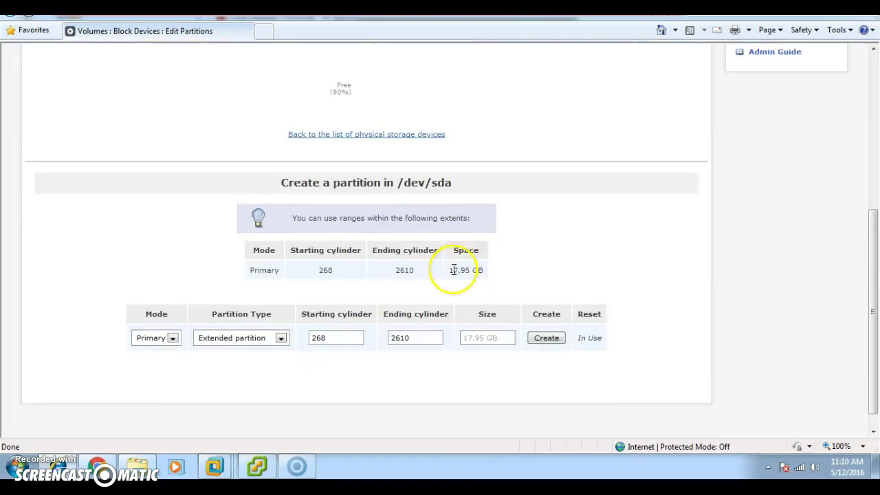
{"action": "left_click", "coordinate": [557, 338]}
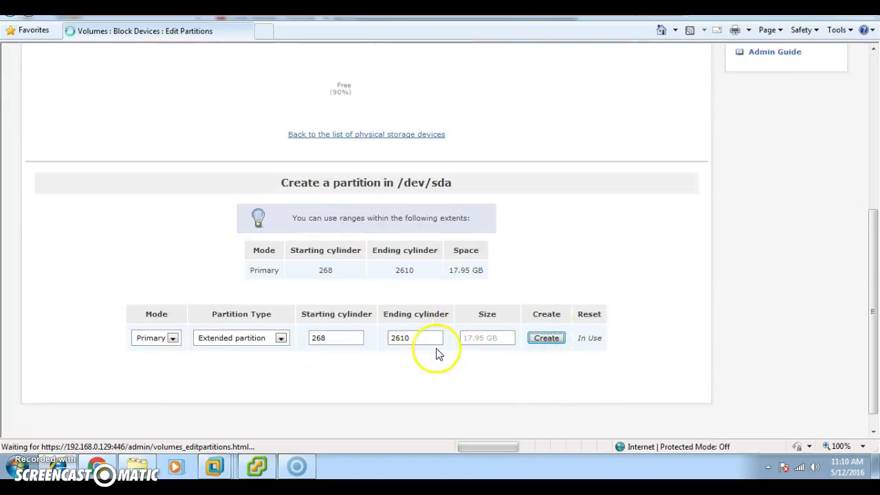
{"action": "left_click", "coordinate": [255, 338]}
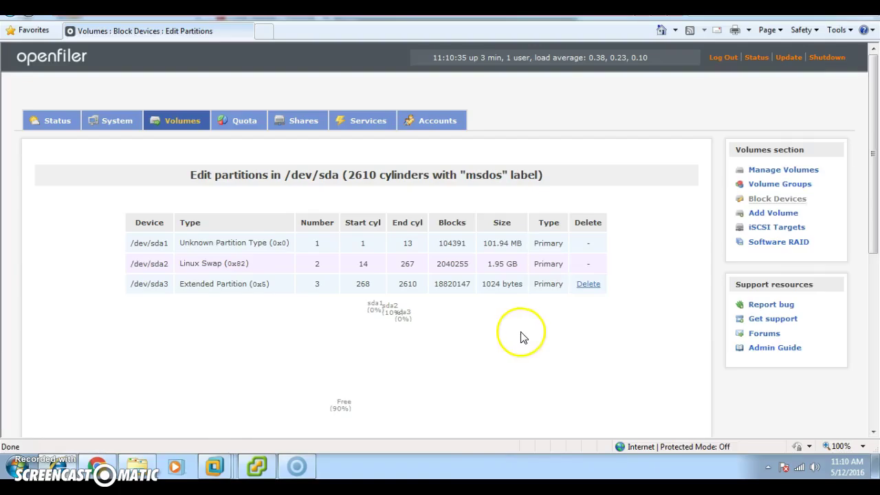
Create a logical partition of type Physical volume on /dev/sda spanning cylinders 268 to 2610
{"action": "left_click", "coordinate": [781, 185]}
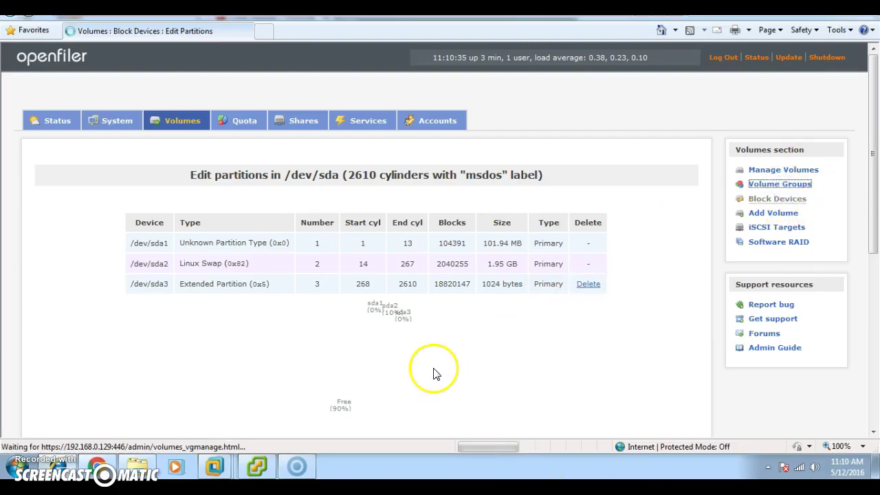
{"action": "left_click", "coordinate": [459, 309]}
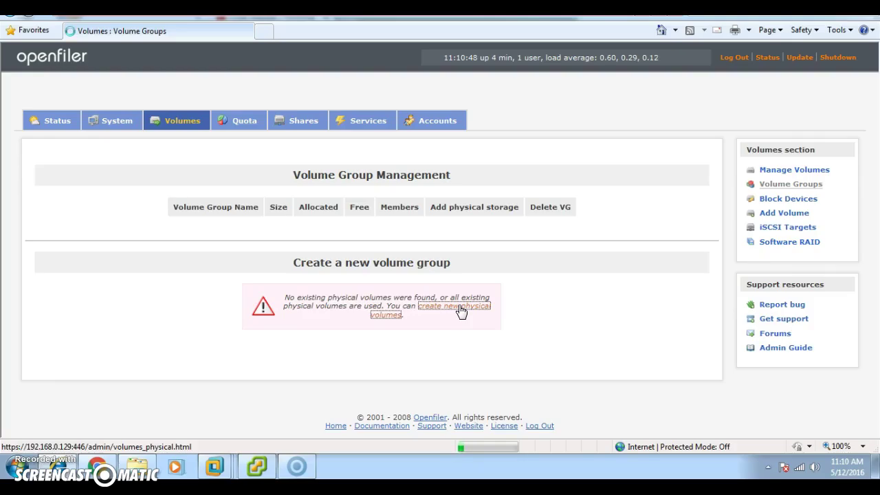
{"action": "left_click", "coordinate": [318, 250]}
{"action": "left_click", "coordinate": [220, 231]}
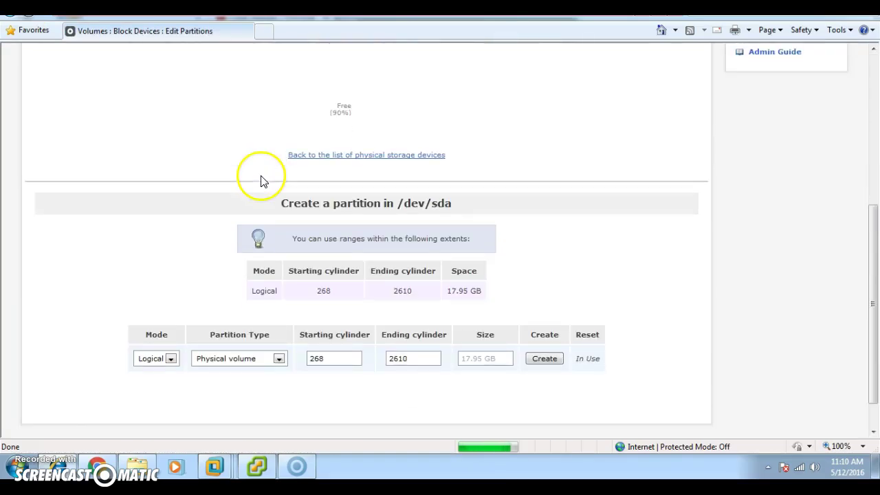
{"action": "left_click", "coordinate": [540, 358]}
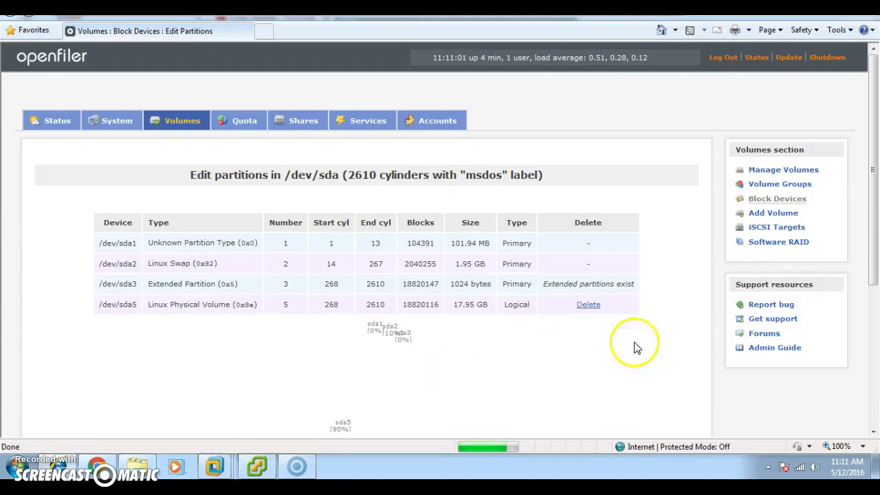
Create a volume group named storage_group from the physical volume /dev/sda5
{"action": "left_click", "coordinate": [773, 212]}
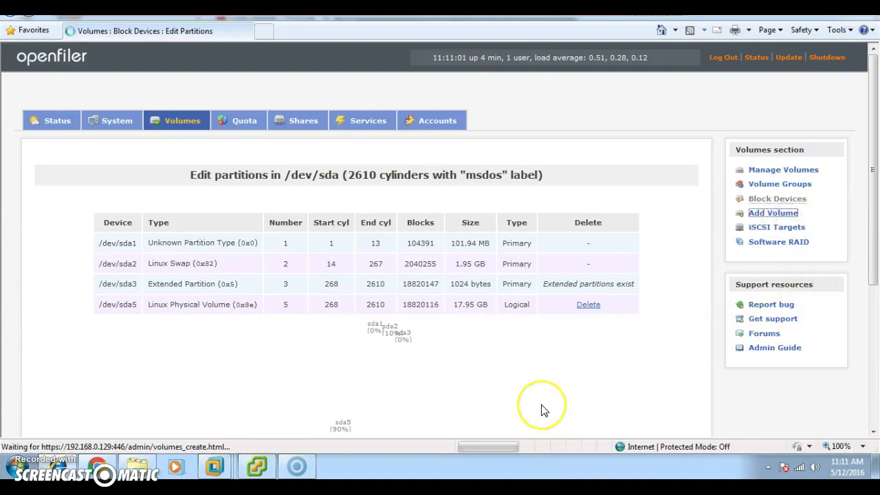
{"action": "scroll", "coordinate": [522, 385], "scroll_direction": "down", "scroll_amount": 3}
{"action": "left_click", "coordinate": [361, 242]}
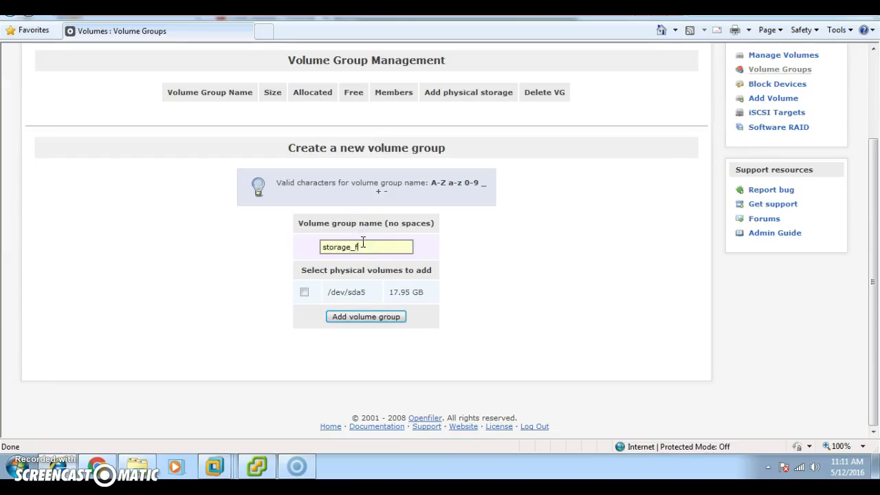
{"action": "left_click", "coordinate": [303, 292]}
{"action": "left_click", "coordinate": [356, 316]}
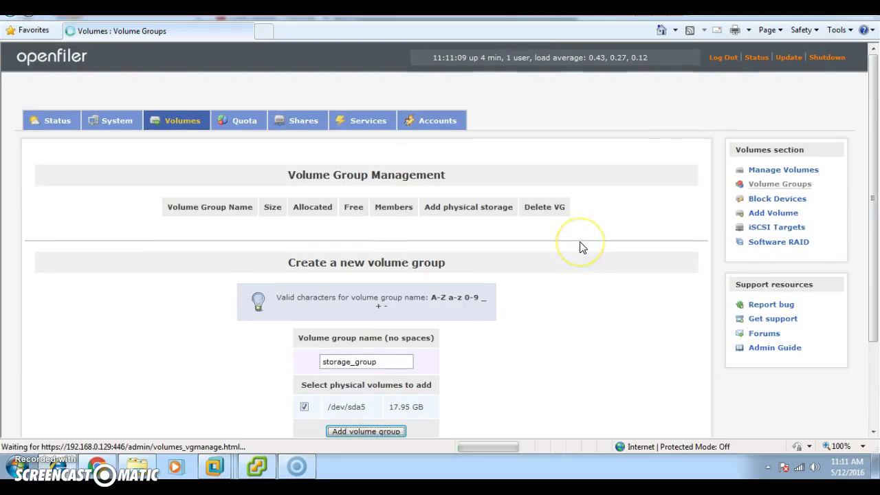
Add a volume named storage to storage_group with description storage, the full 18368 MB and the Ext3 file system
{"action": "scroll", "coordinate": [717, 266], "scroll_direction": "down", "scroll_amount": 2}
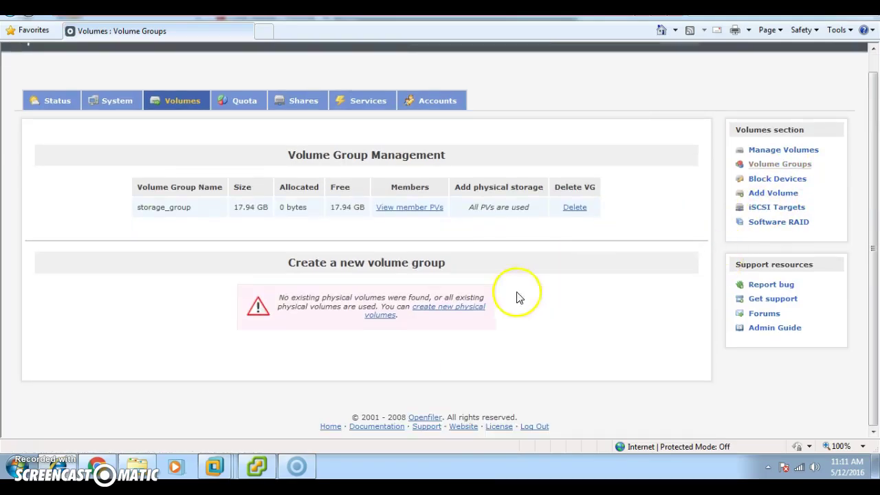
{"action": "left_click", "coordinate": [772, 194]}
{"action": "scroll", "coordinate": [385, 323], "scroll_direction": "down", "scroll_amount": 5}
{"action": "left_click", "coordinate": [494, 271]}
{"action": "left_click", "coordinate": [477, 322]}
{"action": "left_click_drag", "start_coordinate": [456, 337], "coordinate": [600, 320]}
{"action": "left_click", "coordinate": [464, 363]}
{"action": "left_click", "coordinate": [466, 383]}
{"action": "left_click", "coordinate": [367, 391]}
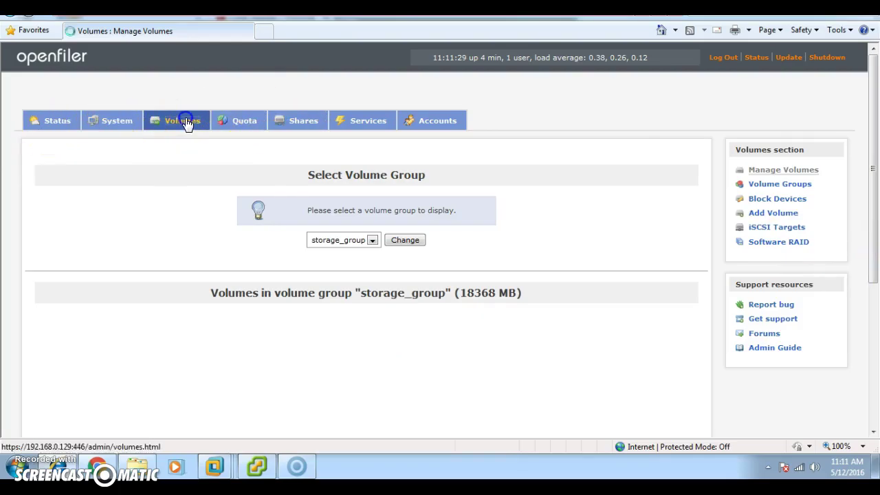
Create a sub-folder named NFS in the storage volume's network shares
{"action": "scroll", "coordinate": [213, 145], "scroll_direction": "down", "scroll_amount": 2}
{"action": "scroll", "coordinate": [220, 157], "scroll_direction": "down", "scroll_amount": 6}
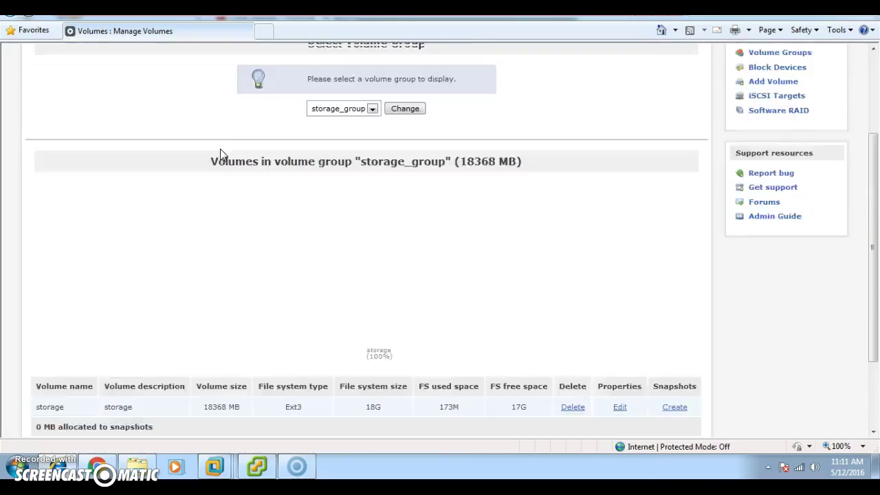
{"action": "scroll", "coordinate": [216, 171], "scroll_direction": "up", "scroll_amount": 8}
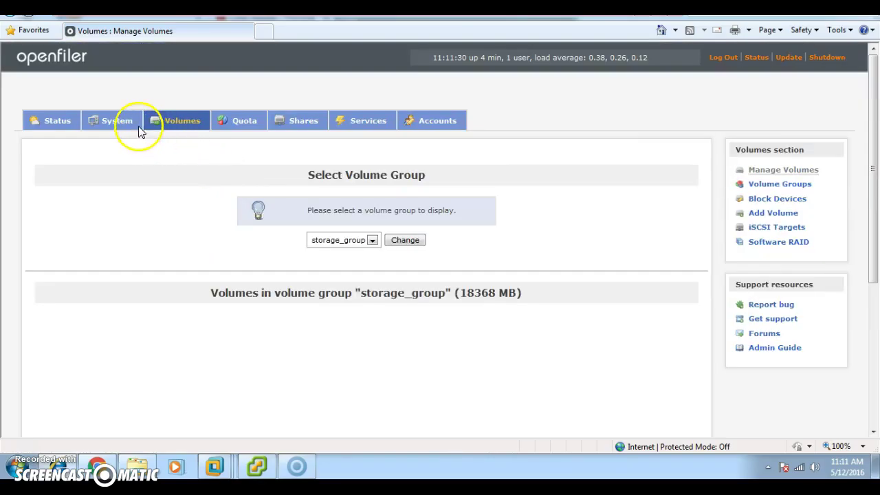
{"action": "left_click", "coordinate": [299, 121]}
{"action": "left_click", "coordinate": [196, 210]}
{"action": "left_click", "coordinate": [311, 265]}
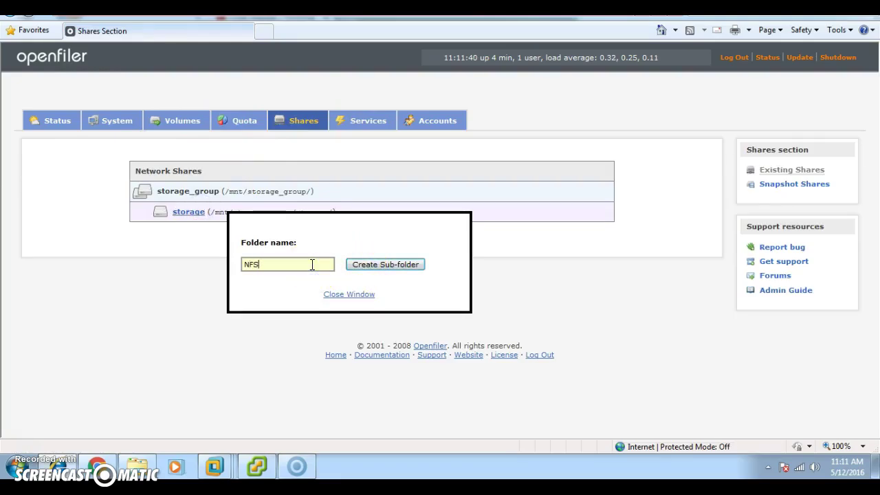
{"action": "type", "text": "NFS"}
{"action": "left_click", "coordinate": [366, 266]}
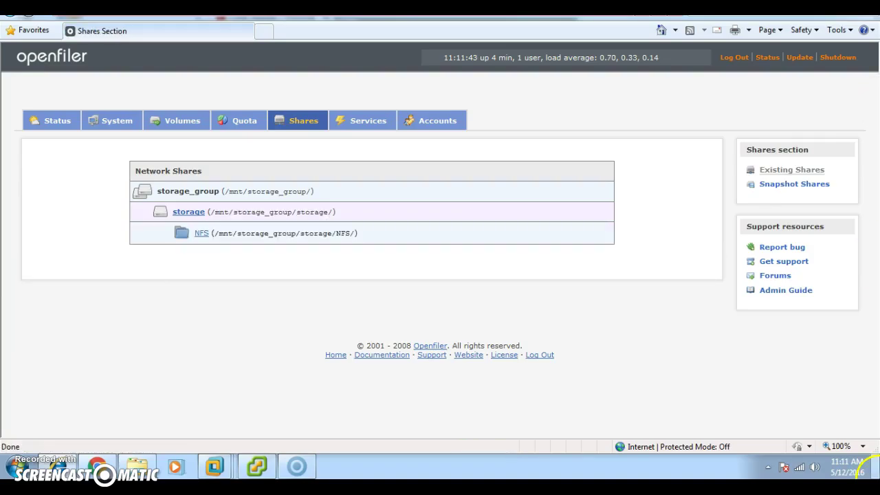
Turn the NFS folder under the storage volume into a network share
{"action": "left_click", "coordinate": [201, 234]}
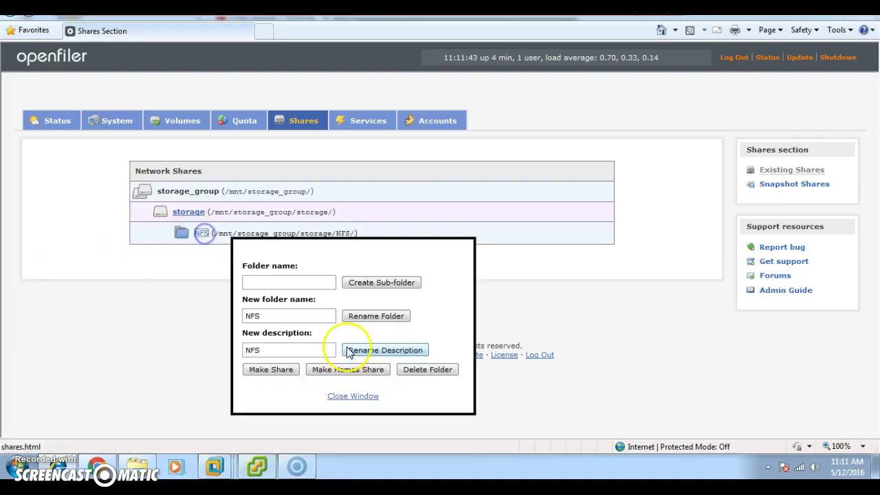
{"action": "left_click", "coordinate": [287, 366]}
{"action": "scroll", "coordinate": [431, 309], "scroll_direction": "down", "scroll_amount": 8}
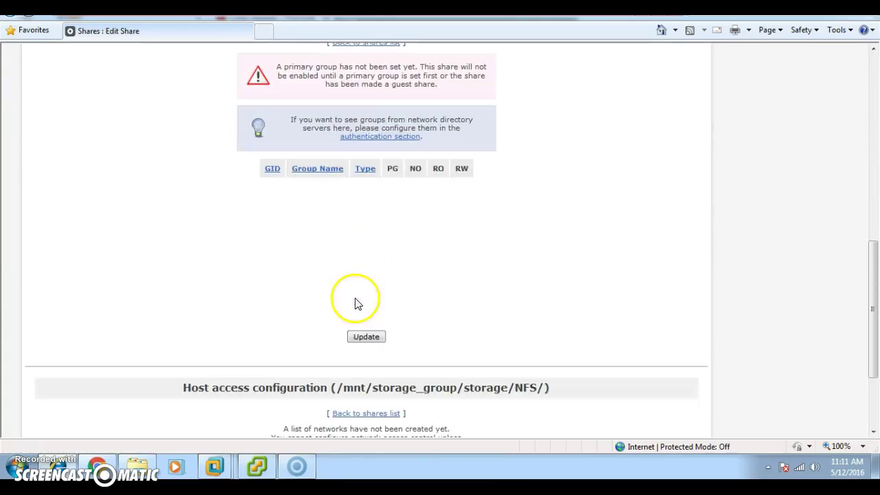
{"action": "scroll", "coordinate": [350, 323], "scroll_direction": "up", "scroll_amount": 3}
{"action": "scroll", "coordinate": [160, 188], "scroll_direction": "up", "scroll_amount": 5}
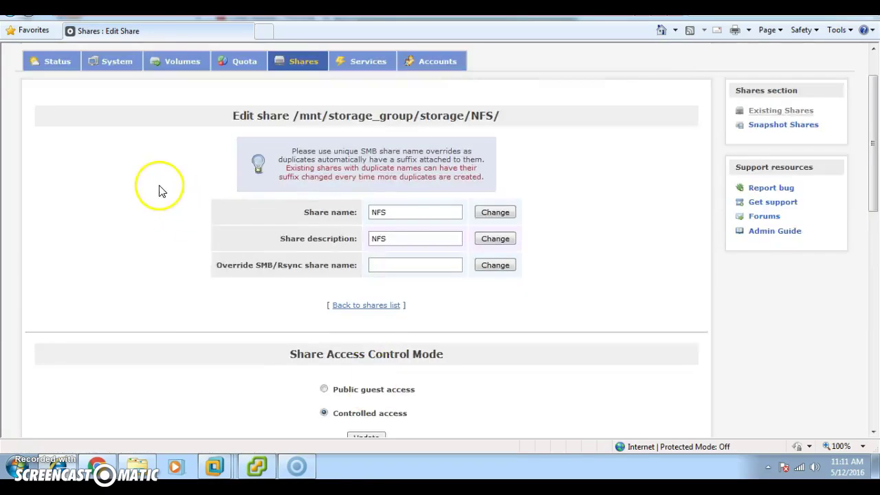
Name the new network access entry ESXi-1 in the system's network setup
{"action": "left_click", "coordinate": [110, 121]}
{"action": "scroll", "coordinate": [176, 394], "scroll_direction": "down", "scroll_amount": 4}
{"action": "left_click", "coordinate": [281, 306]}
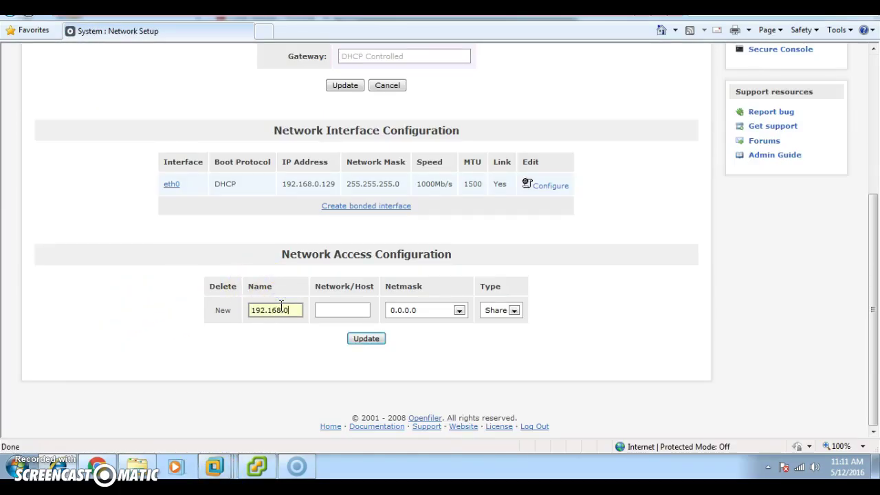
{"action": "left_click", "coordinate": [287, 310]}
{"action": "key", "text": "BackSpace"}
{"action": "key", "text": "BackSpace"}
{"action": "key", "text": "BackSpace"}
{"action": "key", "text": "BackSpace"}
{"action": "key", "text": "BackSpace"}
{"action": "key", "text": "BackSpace"}
{"action": "key", "text": "BackSpace"}
{"action": "key", "text": "BackSpace"}
{"action": "key", "text": "BackSpace"}
{"action": "key", "text": "BackSpace"}
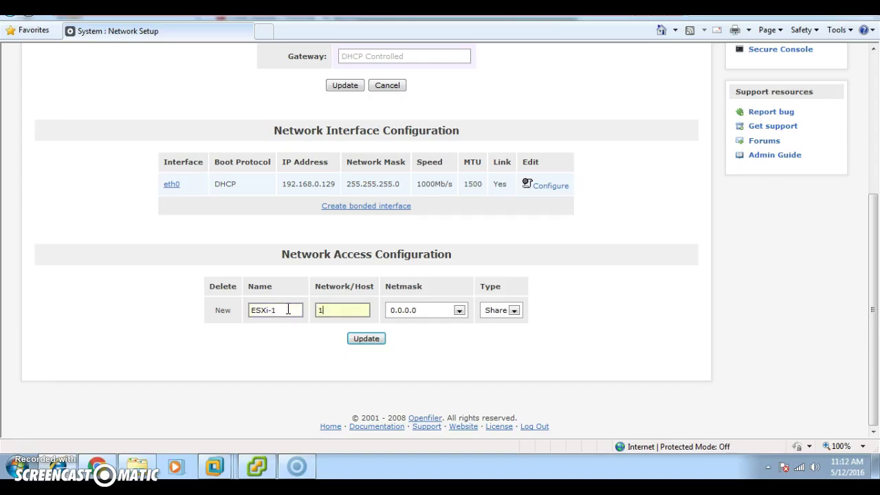
Set the ESXi-1 entry's host to 192.168.0.10 with netmask 255.255.255.0 and type Share, and save it
{"action": "key", "text": "Tab"}
{"action": "key", "text": "2"}
{"action": "key", "text": "5"}
{"action": "key", "text": "5"}
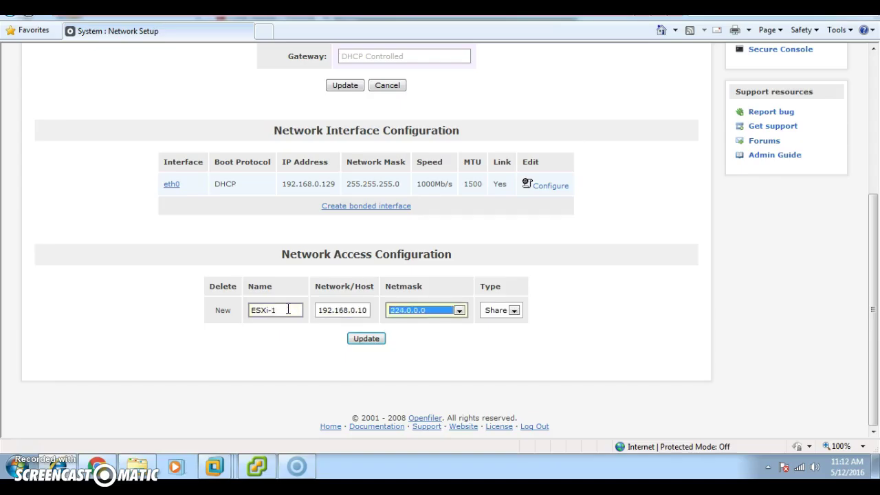
{"action": "left_click", "coordinate": [410, 310]}
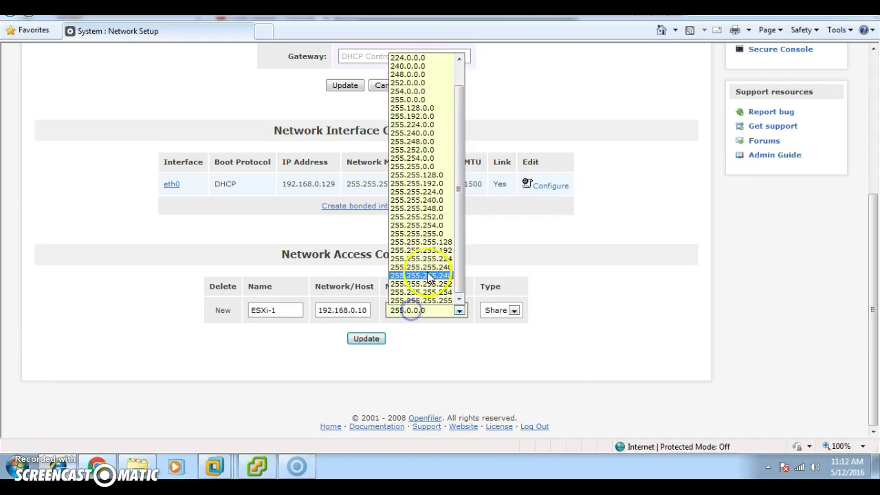
{"action": "left_click", "coordinate": [438, 234]}
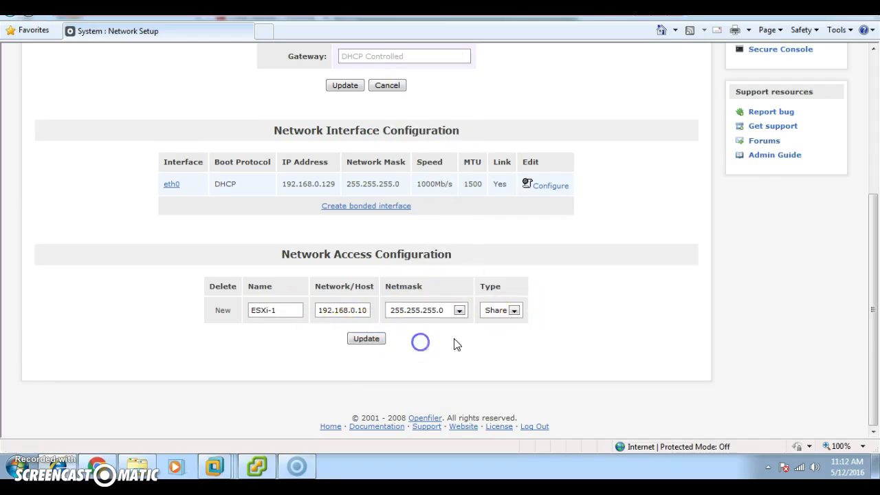
{"action": "left_click", "coordinate": [365, 339]}
Add a network access entry ESXi-2 for host 192.168.0.20 with netmask 255.255.255.0 and type Share
{"action": "scroll", "coordinate": [349, 393], "scroll_direction": "down", "scroll_amount": 3}
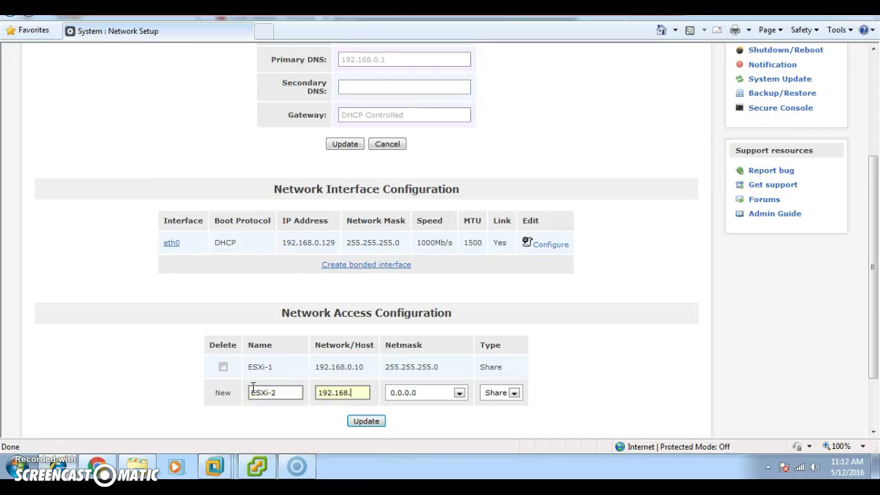
{"action": "key", "text": "Tab"}
{"action": "left_click", "coordinate": [448, 391]}
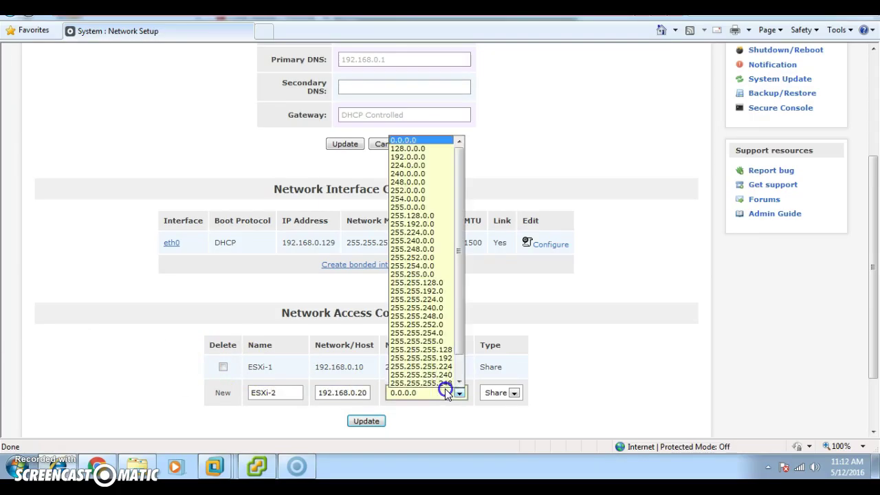
{"action": "left_click", "coordinate": [435, 341]}
{"action": "left_click", "coordinate": [366, 421]}
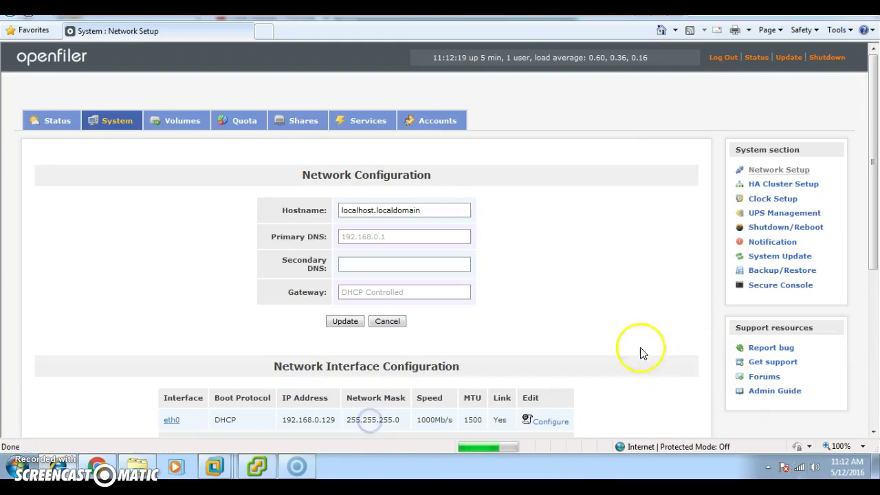
Give host ESXi-1 read-write NFS access to the NFS share and save the host access configuration
{"action": "left_click", "coordinate": [301, 119]}
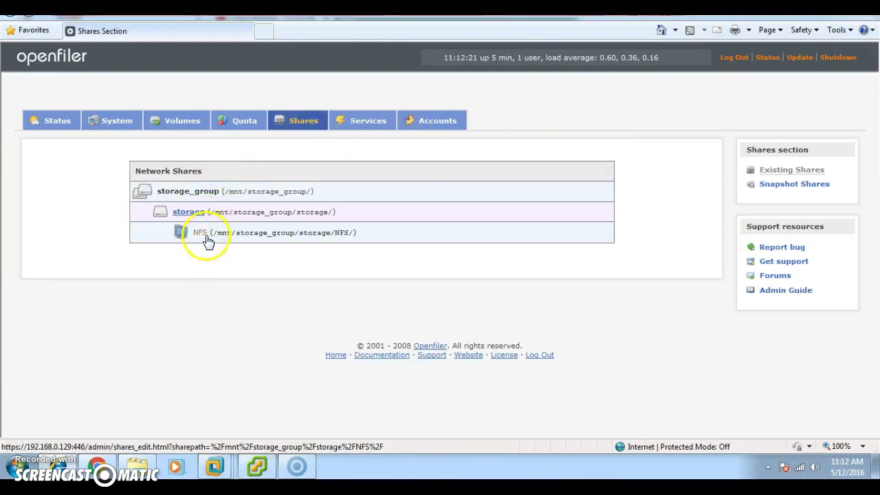
{"action": "left_click", "coordinate": [205, 235]}
{"action": "scroll", "coordinate": [221, 251], "scroll_direction": "down", "scroll_amount": 6}
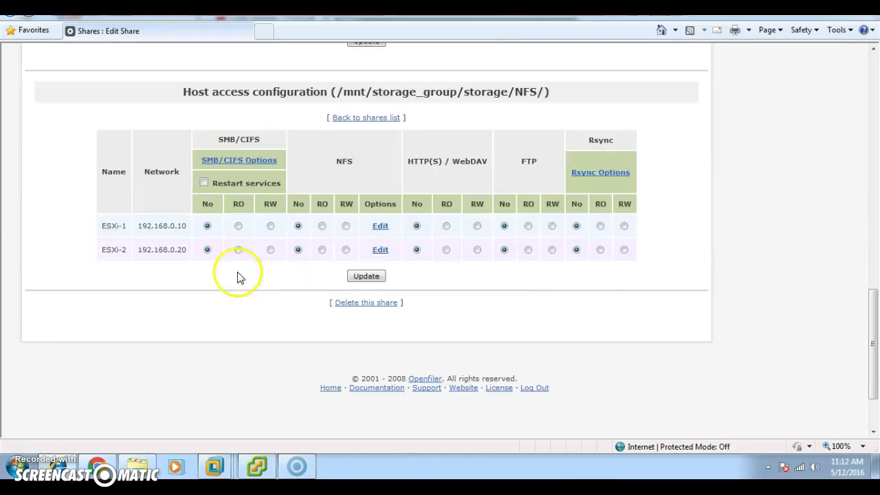
{"action": "left_click", "coordinate": [345, 226]}
{"action": "left_click", "coordinate": [359, 276]}
Check the virtual machine list in VMware Workstation and review the NFS share's settings in Openfiler
{"action": "mouse_move", "coordinate": [259, 468]}
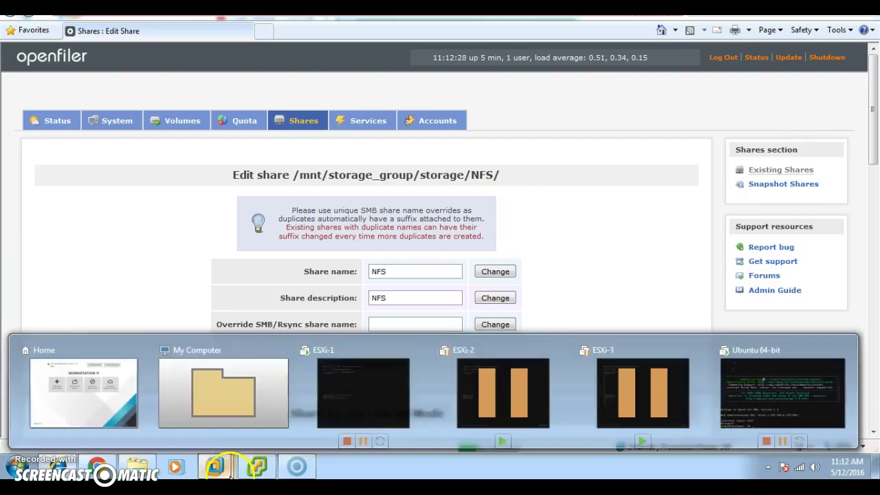
{"action": "left_click", "coordinate": [235, 387]}
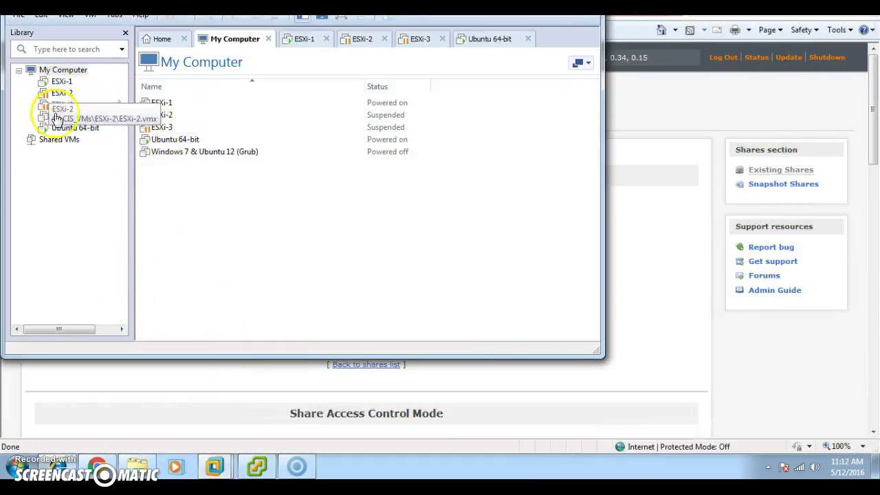
{"action": "left_click", "coordinate": [295, 391]}
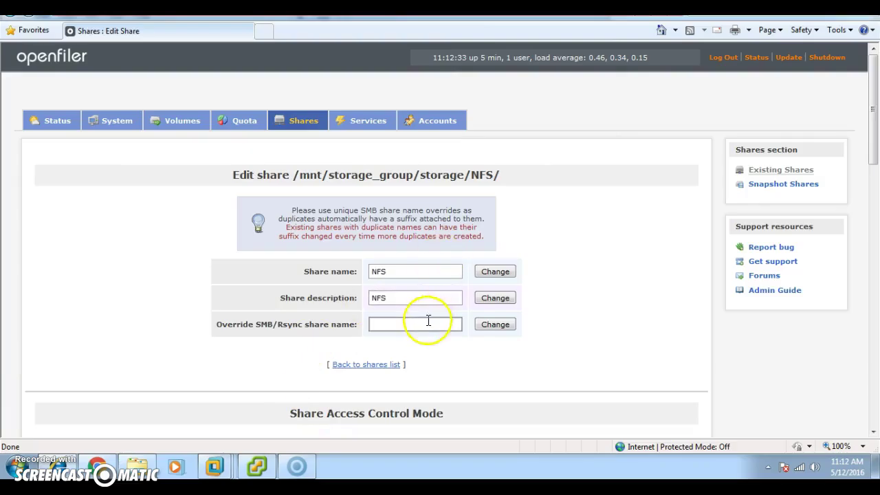
{"action": "scroll", "coordinate": [428, 320], "scroll_direction": "down", "scroll_amount": 7}
{"action": "scroll", "coordinate": [426, 326], "scroll_direction": "up", "scroll_amount": 8}
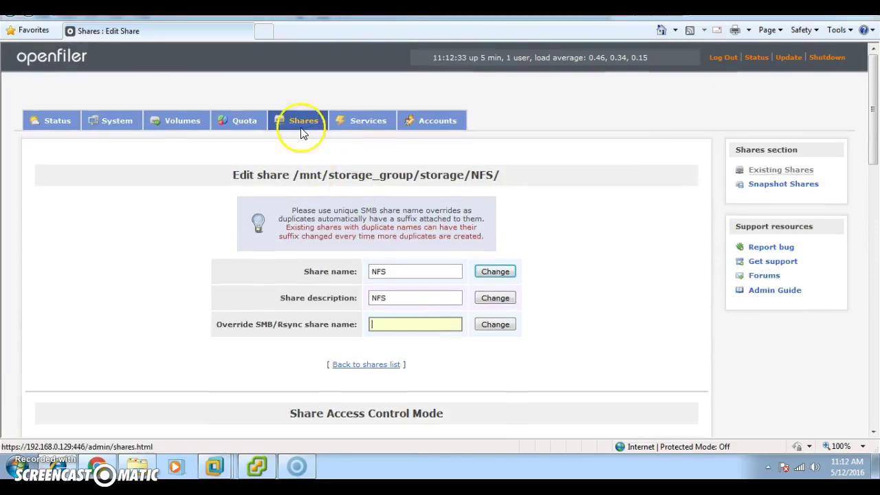
{"action": "scroll", "coordinate": [310, 142], "scroll_direction": "down", "scroll_amount": 10}
{"action": "scroll", "coordinate": [312, 141], "scroll_direction": "up", "scroll_amount": 10}
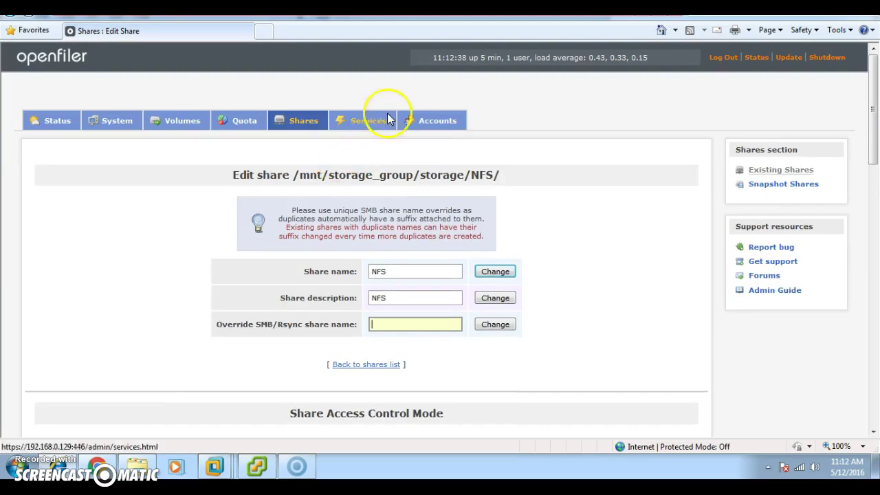
Enable the NFSv3 server in Openfiler's service management
{"action": "left_click", "coordinate": [385, 123]}
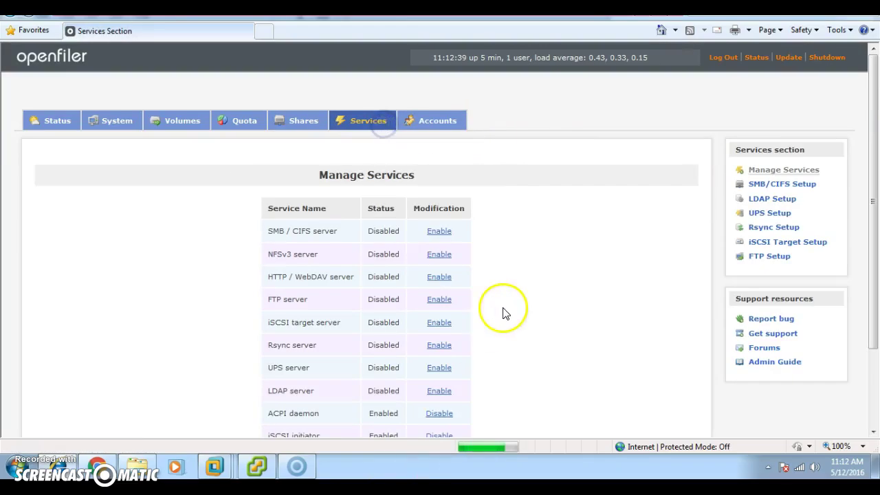
{"action": "left_click", "coordinate": [438, 256]}
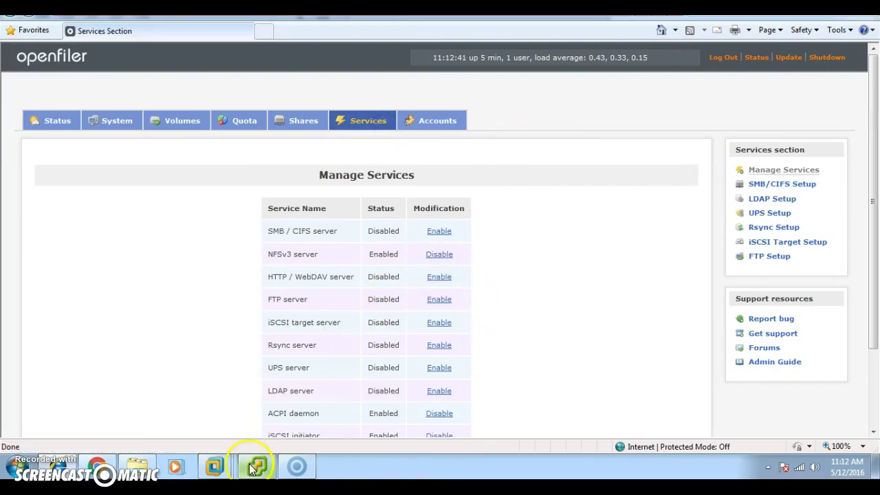
Switch to the vSphere Client and start adding a Network File System datastore to host 192.168.0.101
{"action": "left_click", "coordinate": [256, 468]}
{"action": "left_click", "coordinate": [256, 465]}
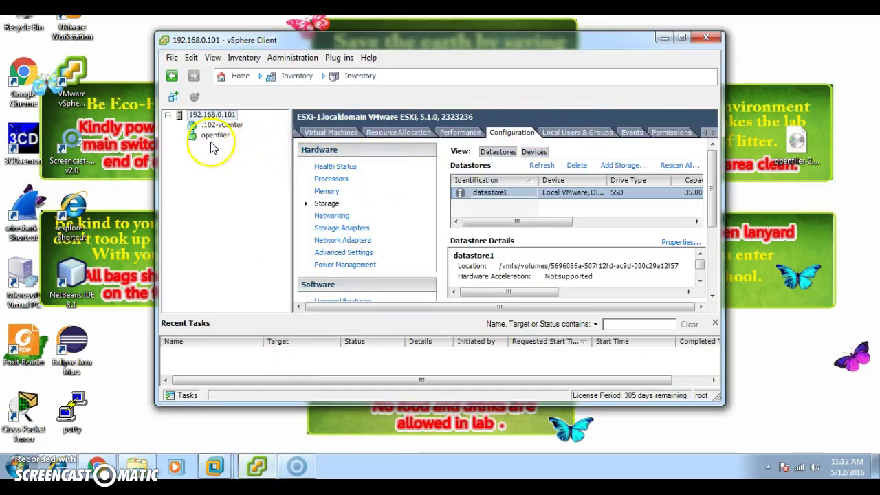
{"action": "right_click", "coordinate": [530, 199]}
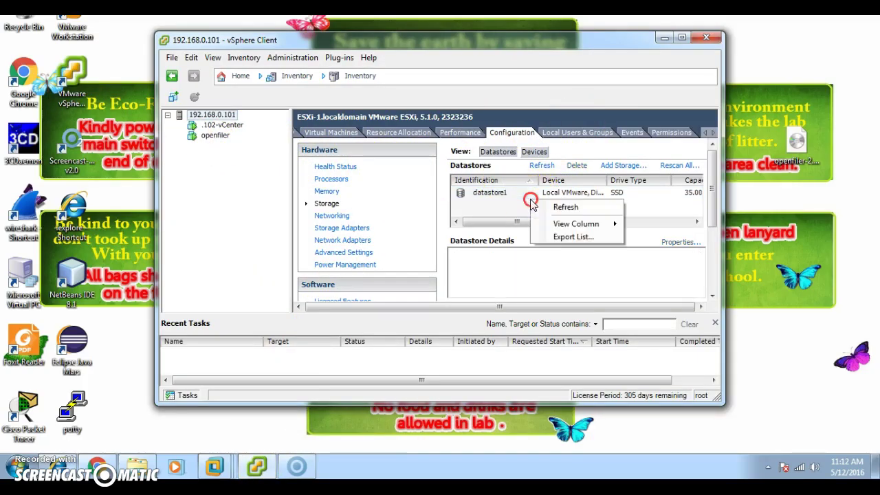
{"action": "left_click", "coordinate": [508, 205]}
{"action": "right_click", "coordinate": [506, 210]}
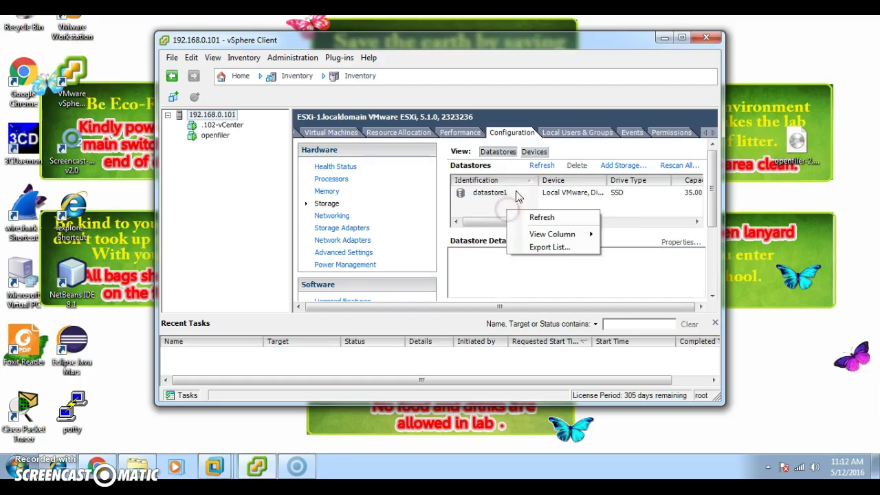
{"action": "left_click", "coordinate": [492, 210]}
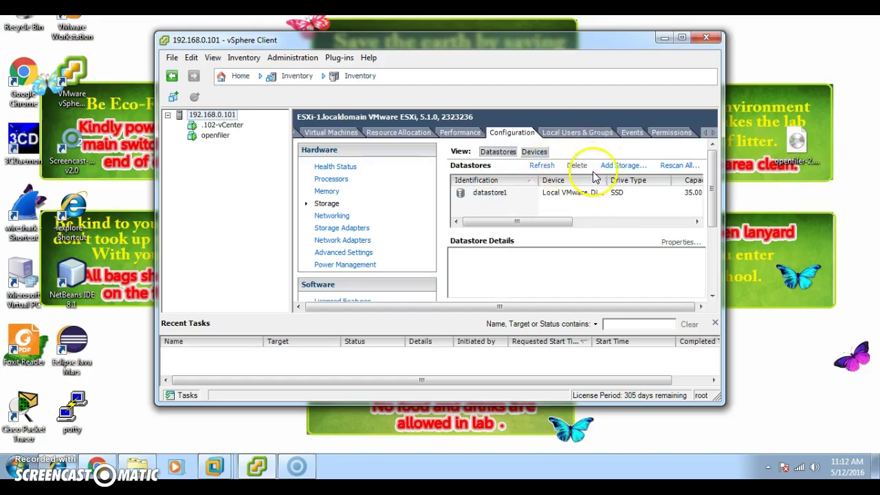
{"action": "left_click", "coordinate": [616, 171]}
{"action": "left_click", "coordinate": [353, 151]}
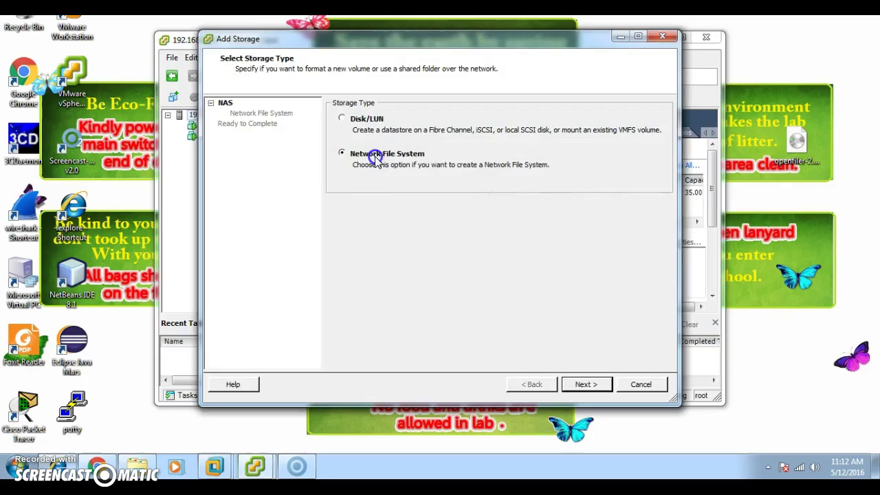
{"action": "left_click", "coordinate": [584, 384]}
Switch to Openfiler, open the NFS share and select its path /mnt/storage_group/storage/NFS/ for reference as the datastore folder
{"action": "left_click", "coordinate": [59, 468]}
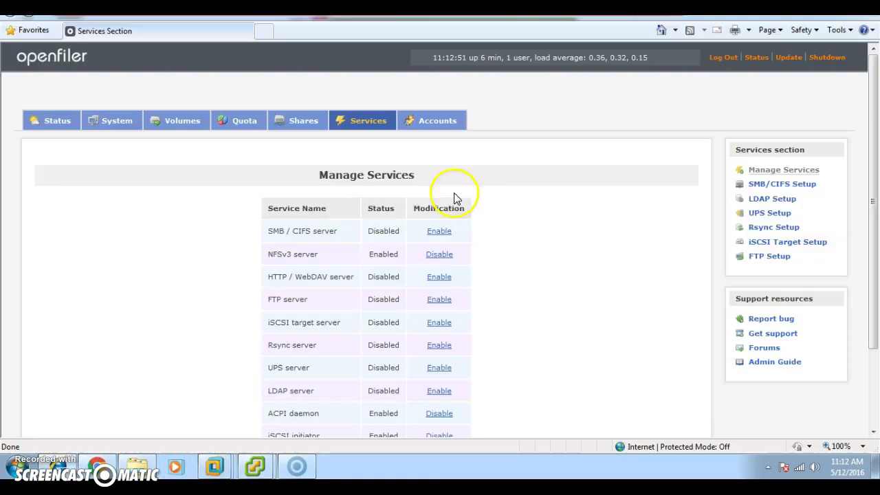
{"action": "scroll", "coordinate": [379, 207], "scroll_direction": "down", "scroll_amount": 3}
{"action": "scroll", "coordinate": [378, 206], "scroll_direction": "up", "scroll_amount": 3}
{"action": "left_click", "coordinate": [357, 123]}
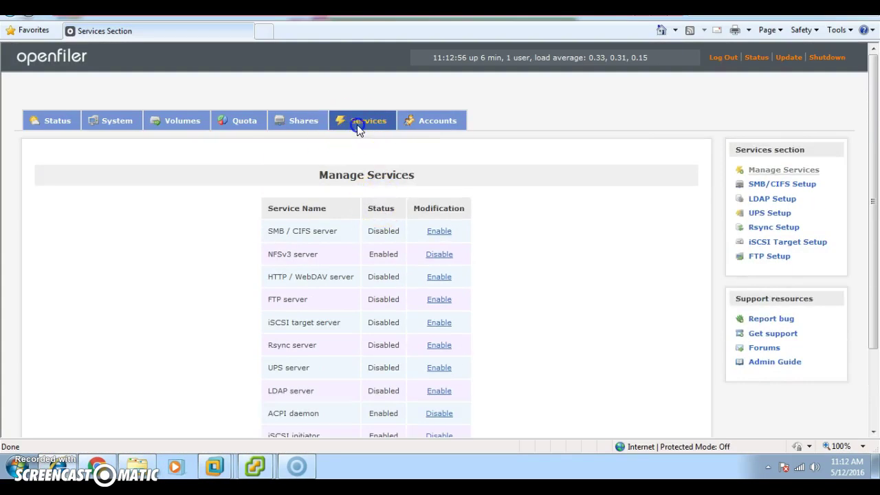
{"action": "left_click", "coordinate": [290, 120]}
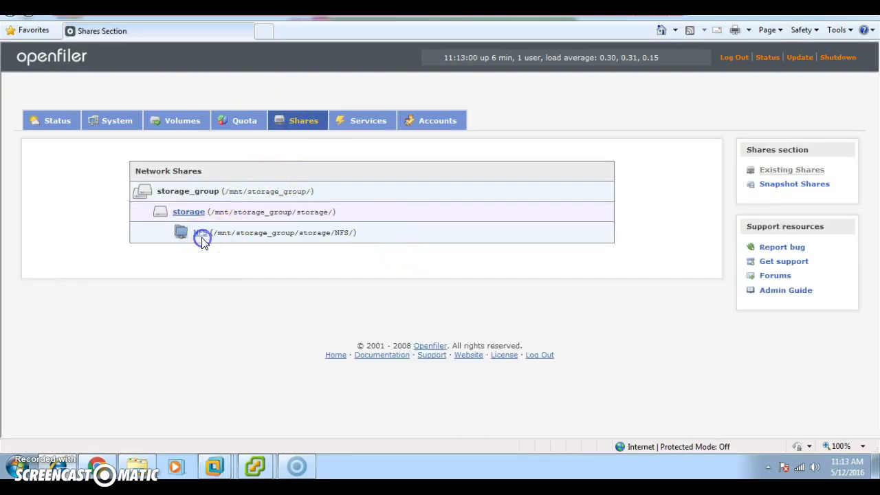
{"action": "left_click", "coordinate": [200, 233]}
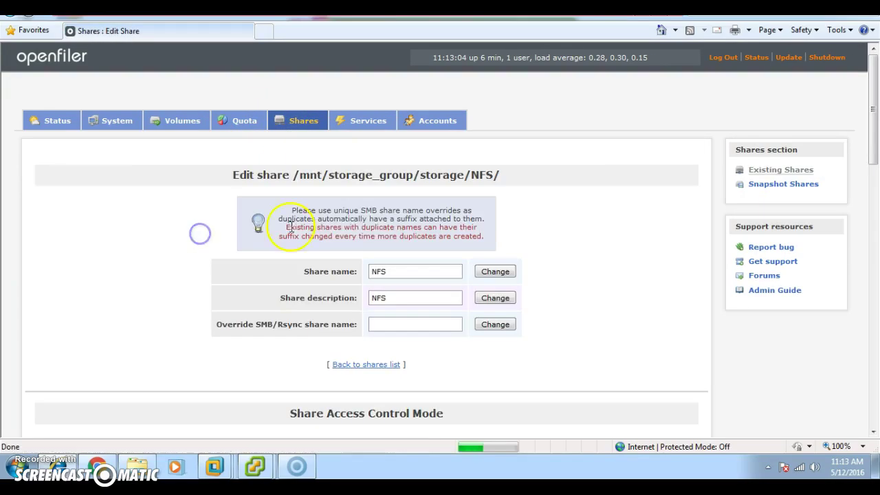
{"action": "left_click_drag", "start_coordinate": [294, 178], "coordinate": [514, 182]}
Return to the vSphere Client, check and refresh the Create NAS datastore task, and dismiss its error dialog
{"action": "left_click", "coordinate": [256, 466]}
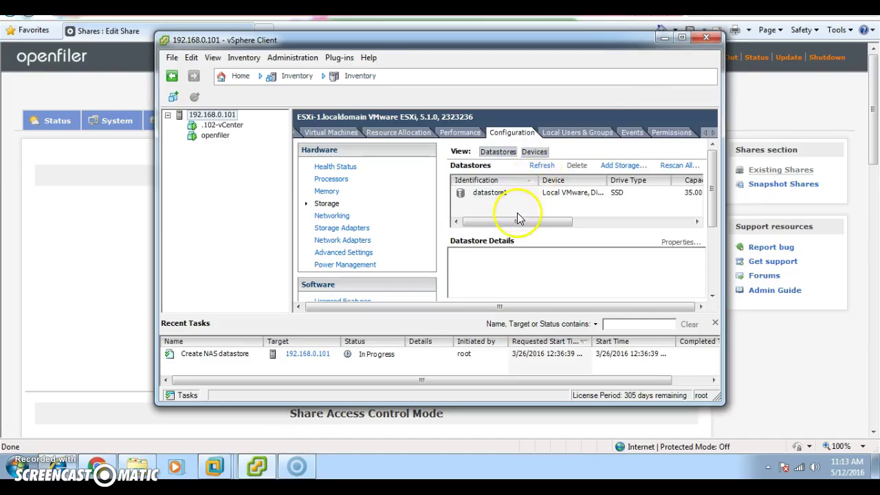
{"action": "left_click", "coordinate": [396, 341]}
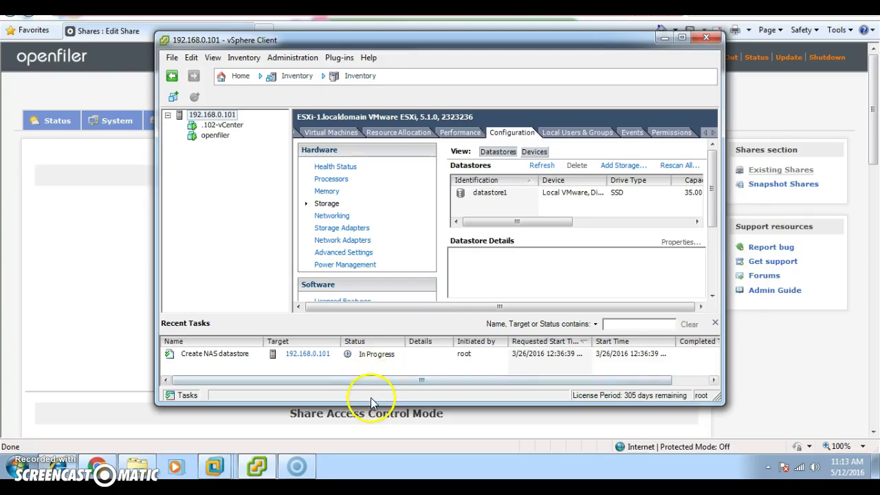
{"action": "right_click", "coordinate": [389, 371]}
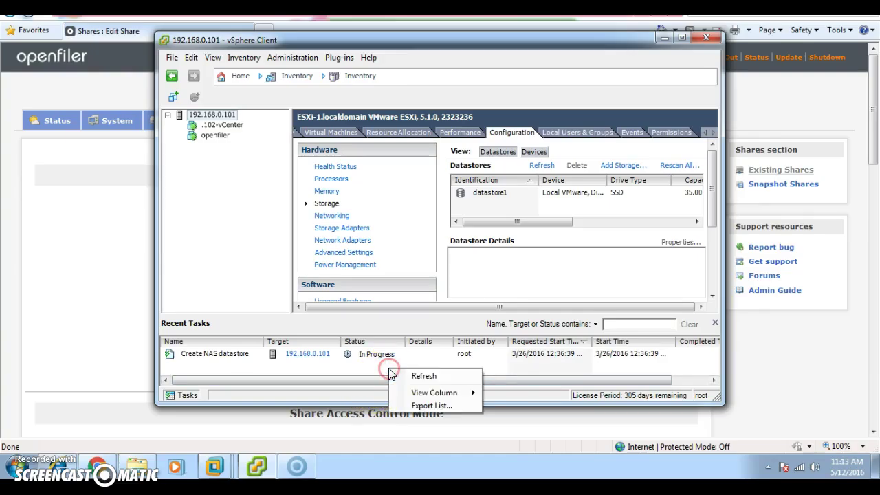
{"action": "left_click", "coordinate": [414, 376]}
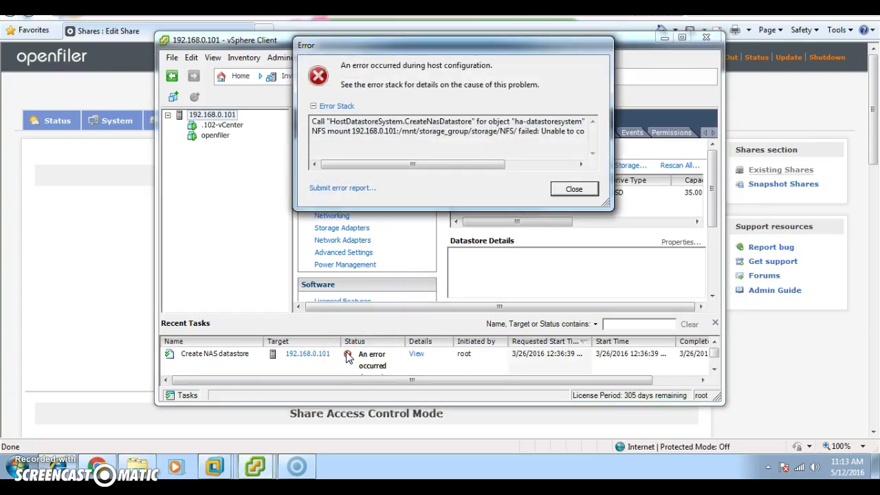
{"action": "left_click", "coordinate": [564, 183]}
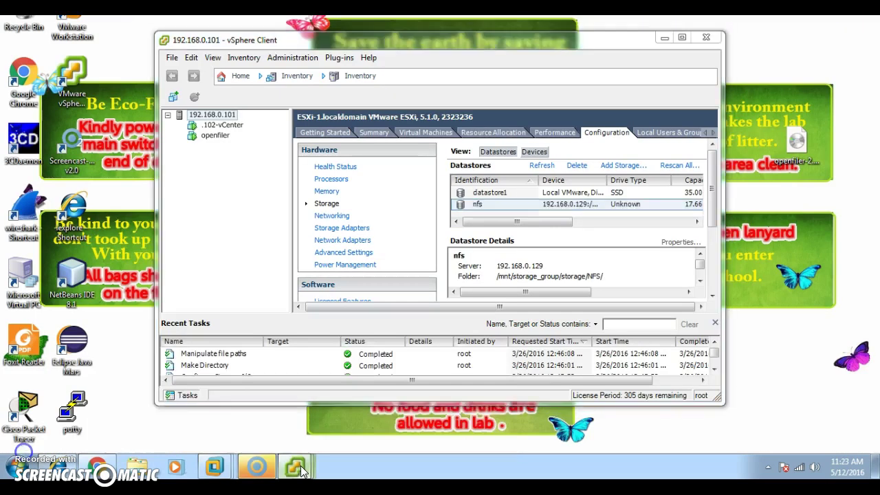
Examine the contents of the nfs datastore and its New Folder in the Datastore Browser, and close it
{"action": "mouse_move", "coordinate": [294, 467]}
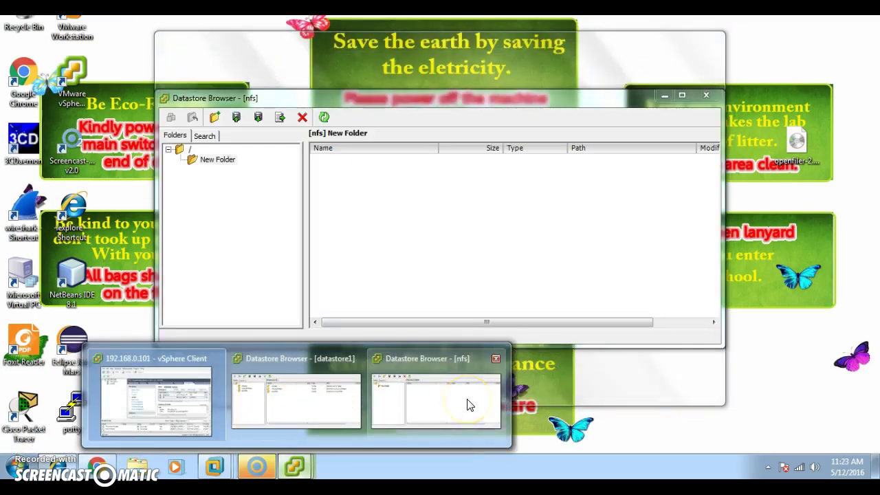
{"action": "left_click", "coordinate": [468, 403]}
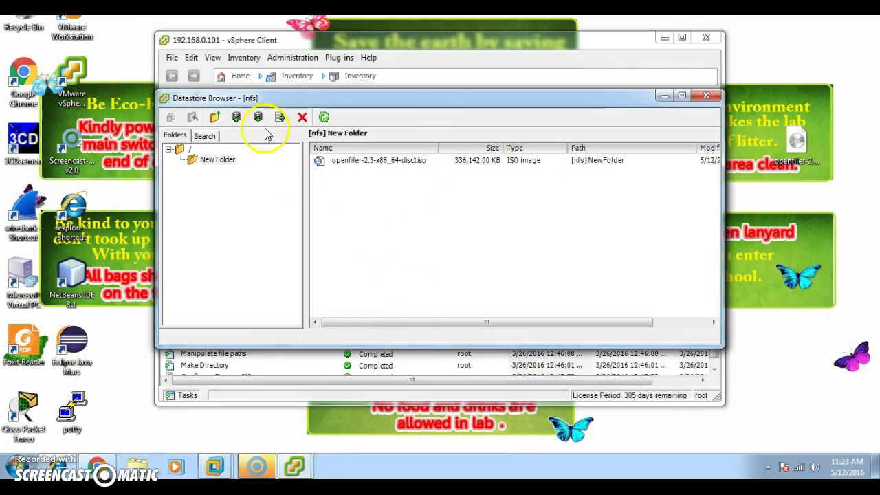
{"action": "left_click", "coordinate": [661, 97]}
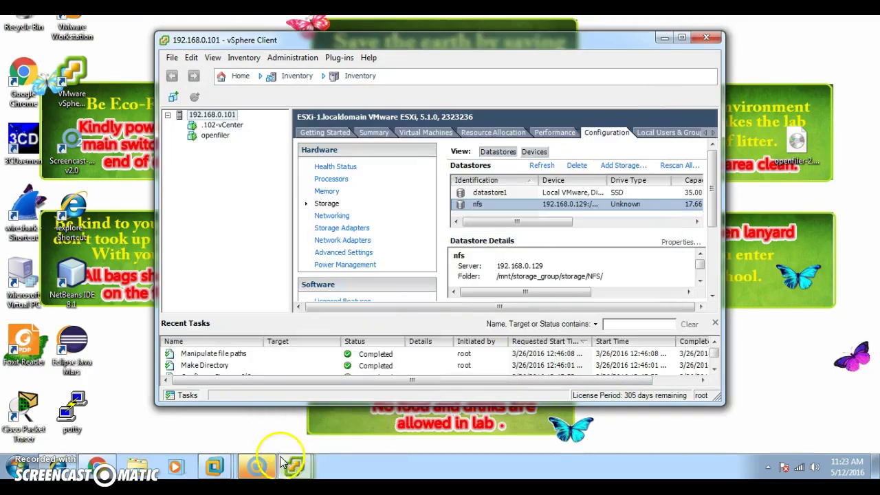
{"action": "left_click", "coordinate": [255, 468]}
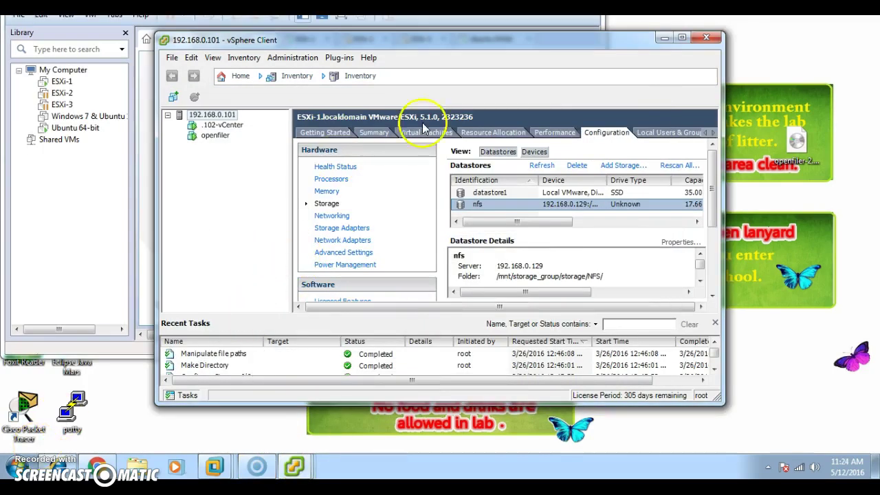
{"action": "right_click", "coordinate": [517, 210]}
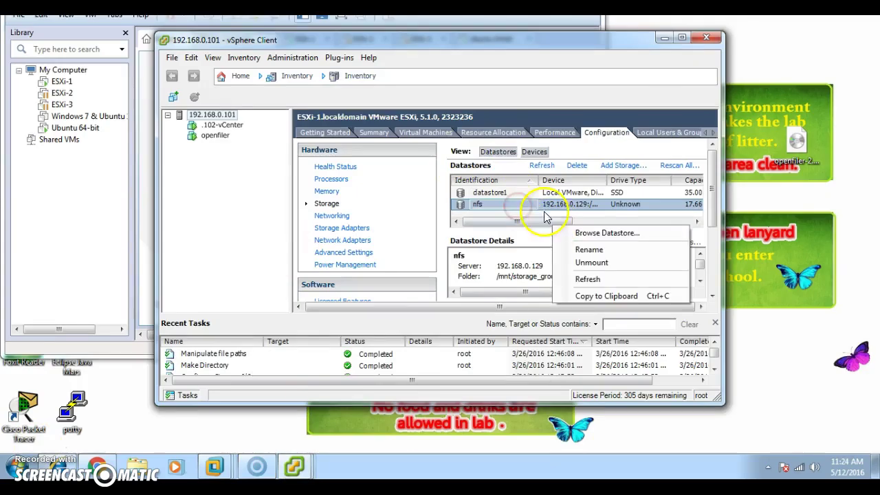
{"action": "left_click", "coordinate": [600, 230]}
{"action": "left_click", "coordinate": [334, 166]}
{"action": "double_click", "coordinate": [333, 168]}
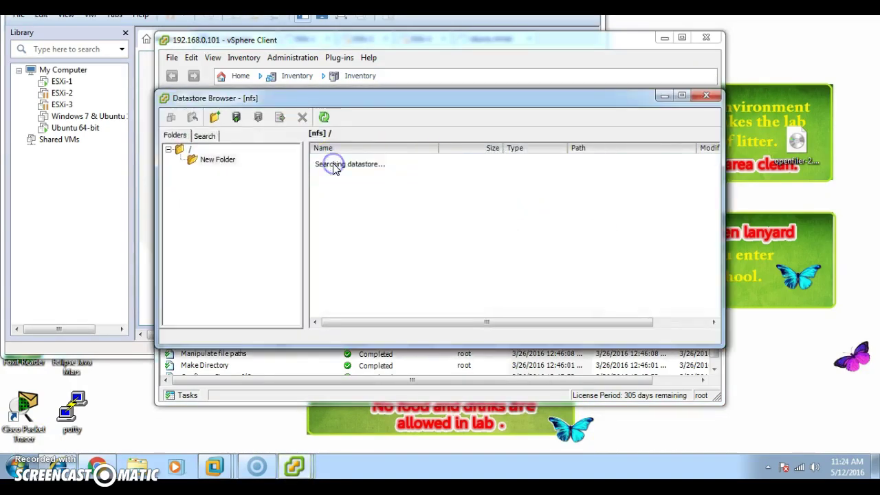
{"action": "left_click", "coordinate": [706, 96]}
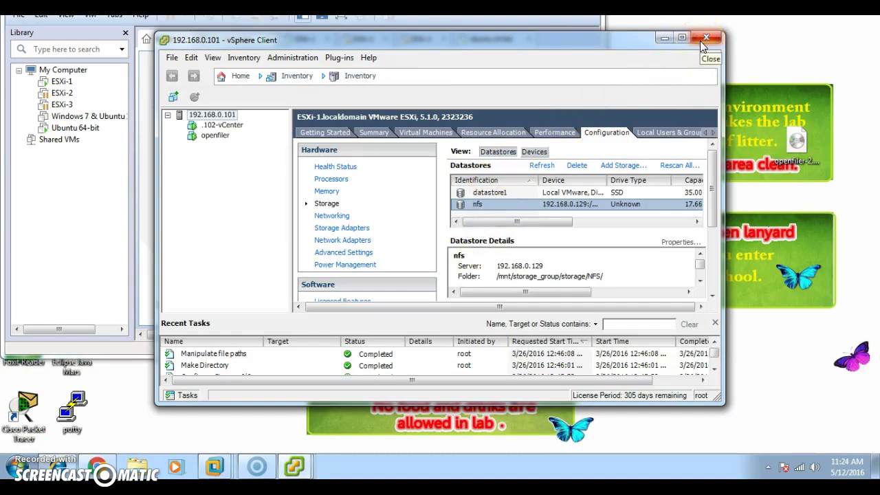
Close the vSphere Client window and dismiss the VMware vCloud Air login dialog in VMware Workstation
{"action": "left_click", "coordinate": [706, 37]}
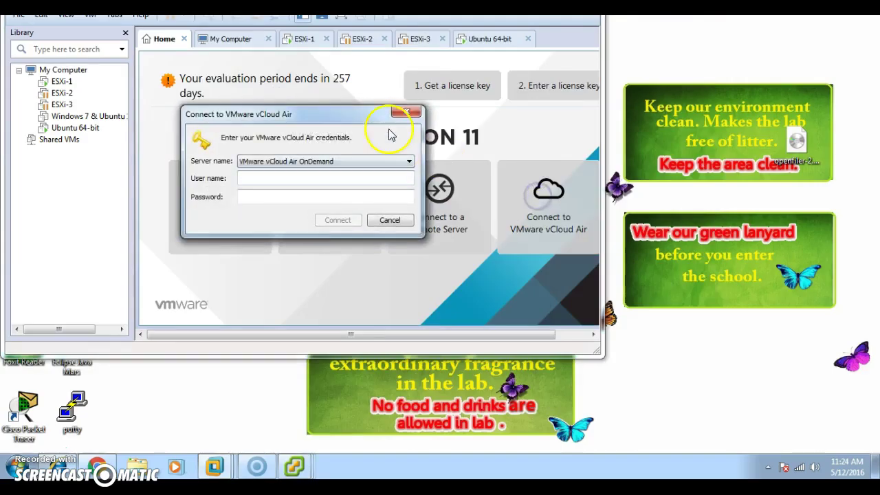
{"action": "left_click", "coordinate": [412, 110]}
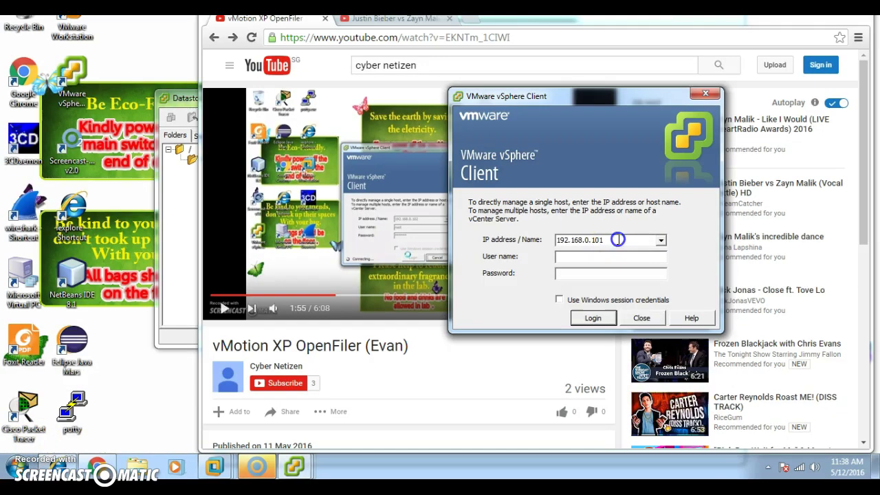
Log in to vCenter at 192.168.0.102 as root with the account password, and close the leftover Datastore Browser window
{"action": "double_click", "coordinate": [616, 240]}
{"action": "key", "text": "BackSpace"}
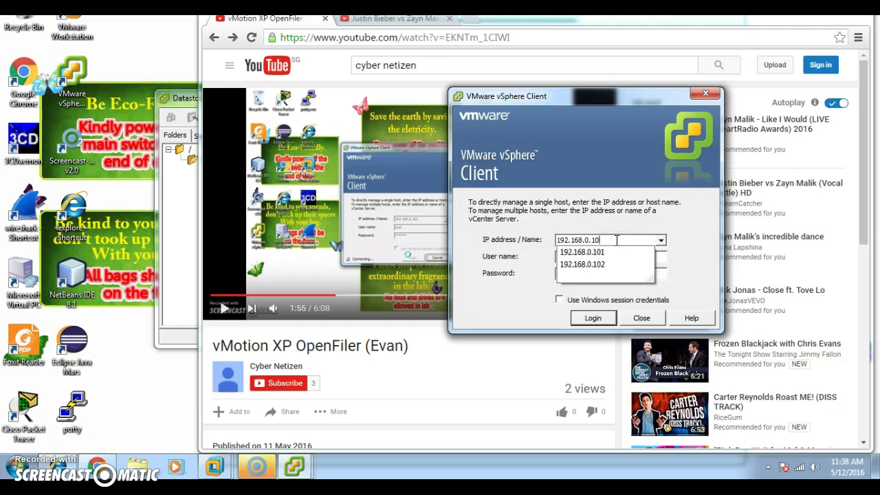
{"action": "type", "text": "0"}
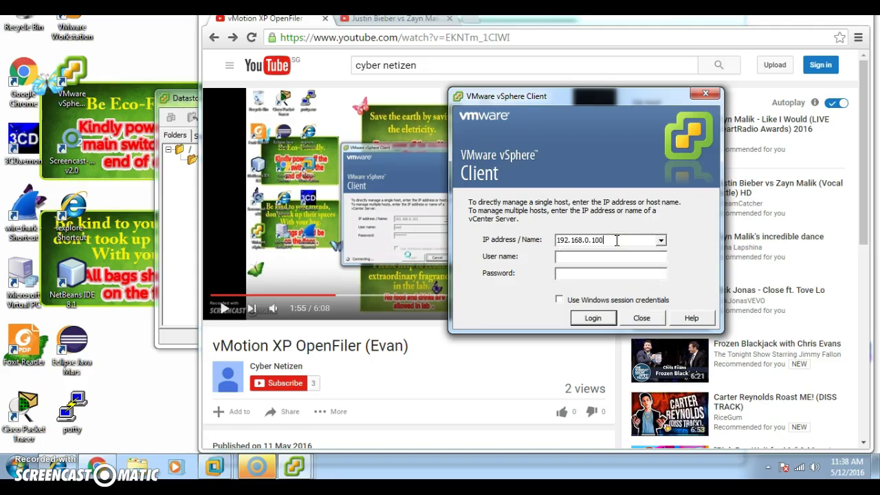
{"action": "key", "text": "BackSpace"}
{"action": "type", "text": "2"}
{"action": "left_click", "coordinate": [614, 256]}
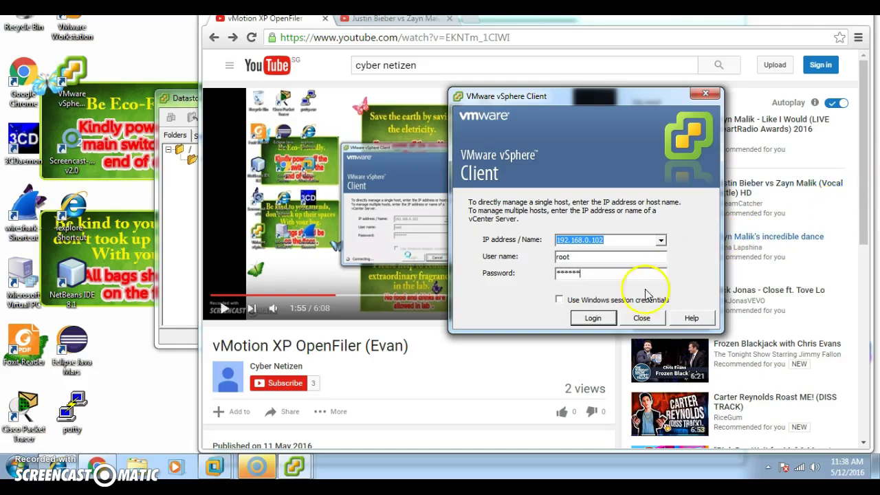
{"action": "left_click", "coordinate": [596, 317]}
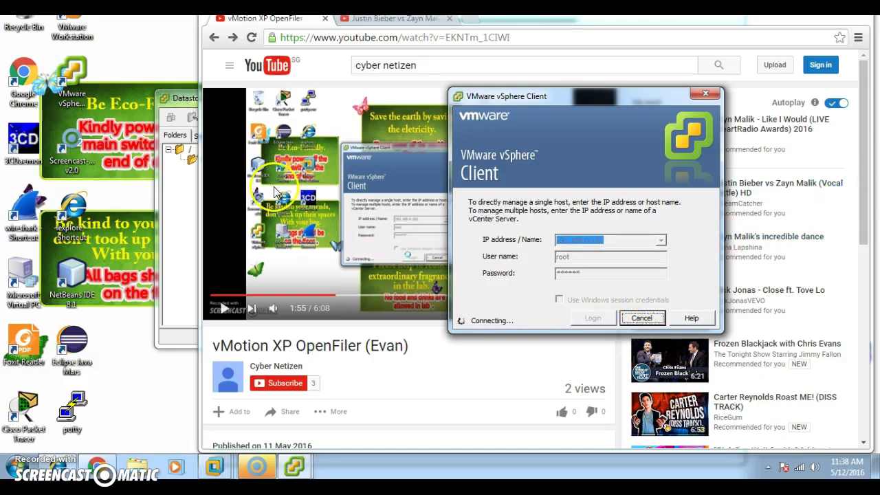
{"action": "left_click", "coordinate": [186, 106]}
{"action": "left_click", "coordinate": [706, 96]}
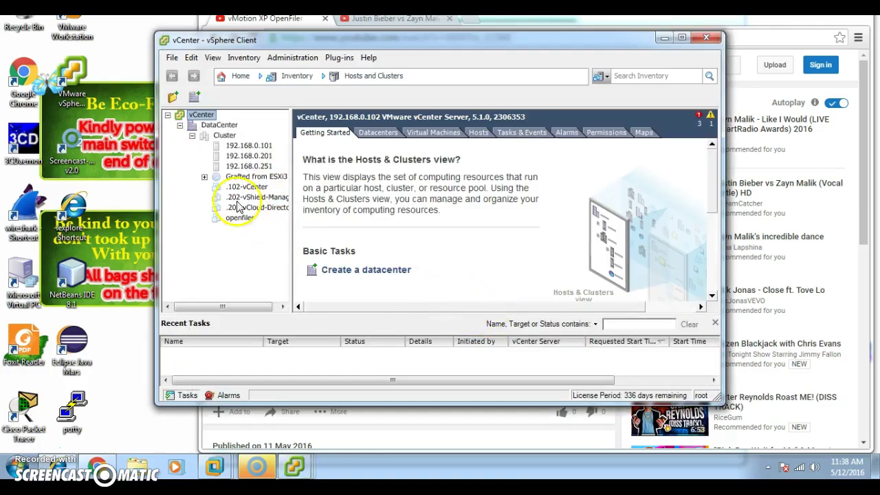
Review the hosts and virtual machines in the vCenter cluster inventory, starting with host 192.168.0.101
{"action": "left_click", "coordinate": [249, 156]}
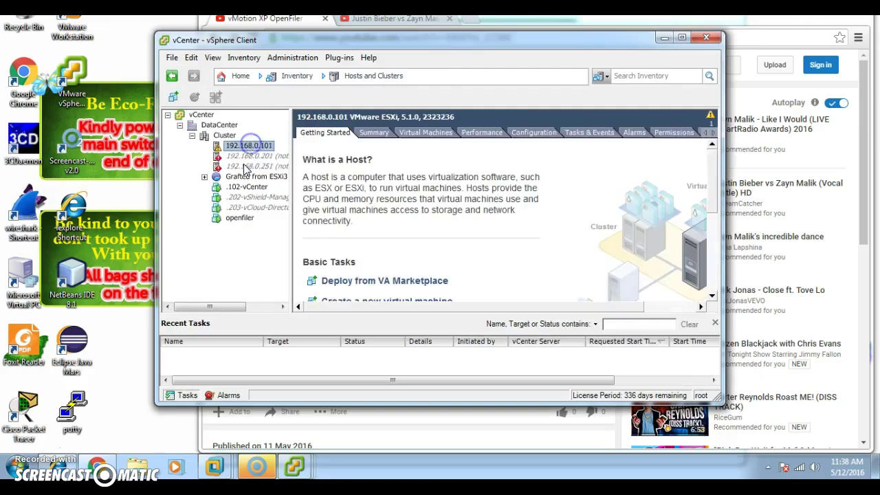
{"action": "left_click", "coordinate": [256, 176]}
{"action": "left_click", "coordinate": [255, 207]}
{"action": "left_click", "coordinate": [234, 218]}
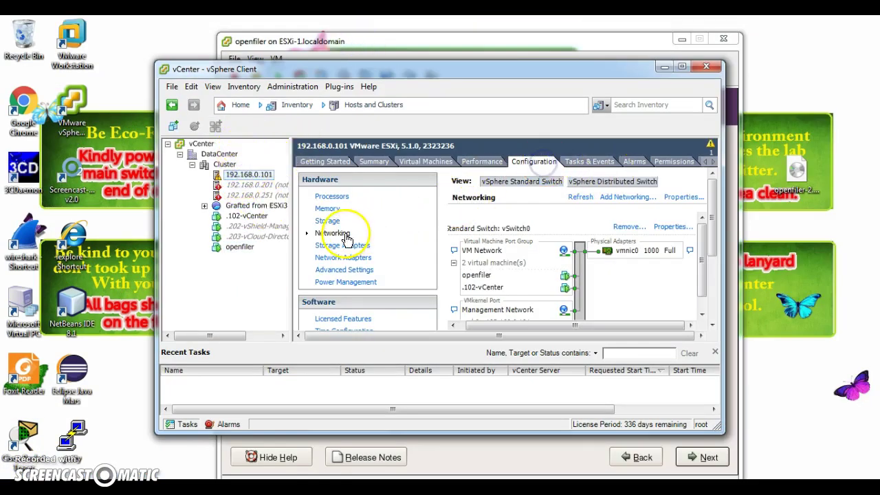
Enable vMotion on the Management Network port of vSwitch0 on host 192.168.0.101
{"action": "left_click", "coordinate": [337, 233]}
{"action": "left_click", "coordinate": [679, 227]}
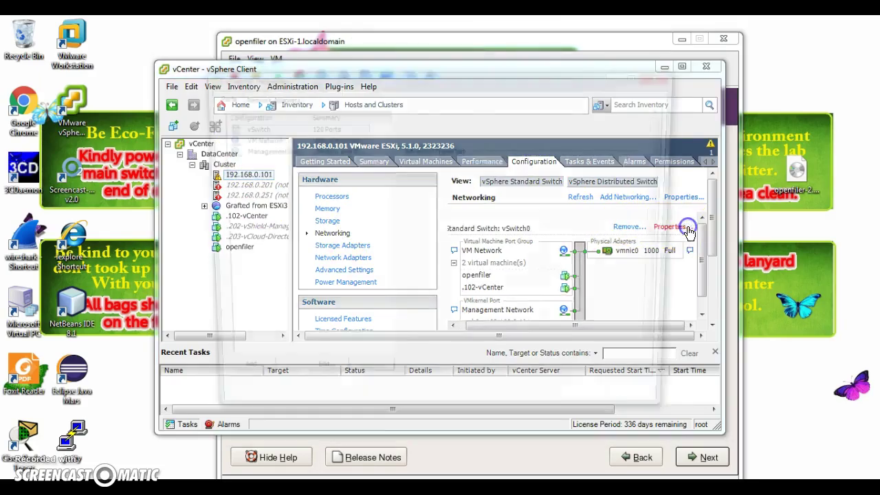
{"action": "left_click", "coordinate": [259, 150]}
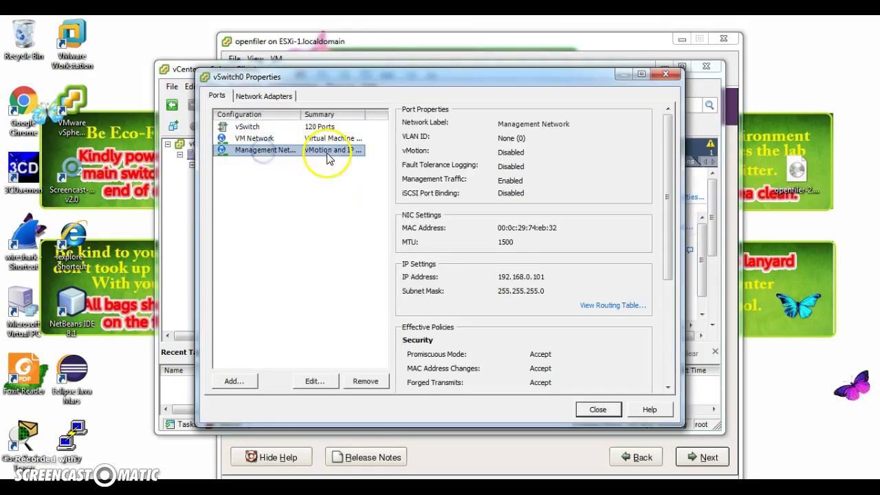
{"action": "left_click", "coordinate": [329, 380]}
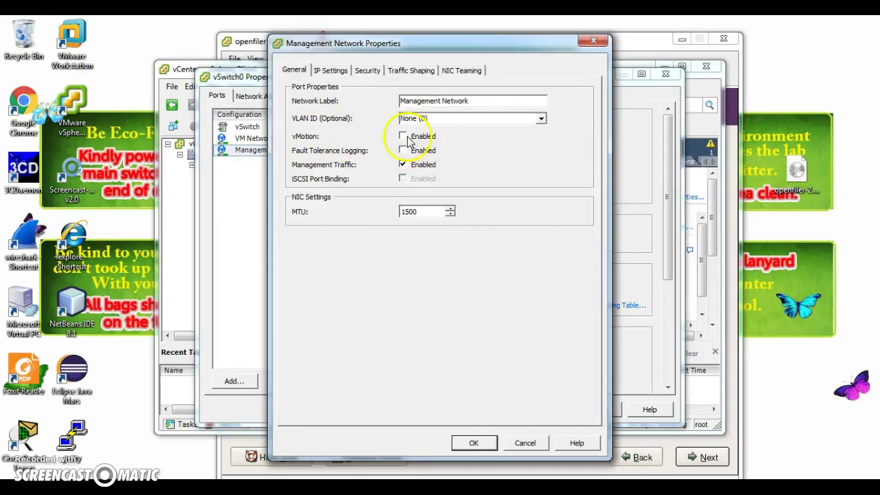
{"action": "left_click", "coordinate": [402, 137]}
{"action": "left_click", "coordinate": [474, 443]}
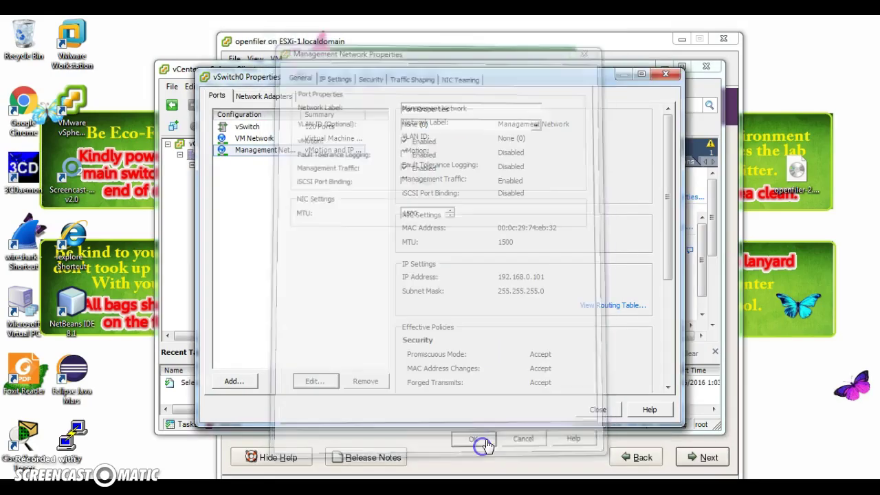
{"action": "left_click", "coordinate": [596, 410]}
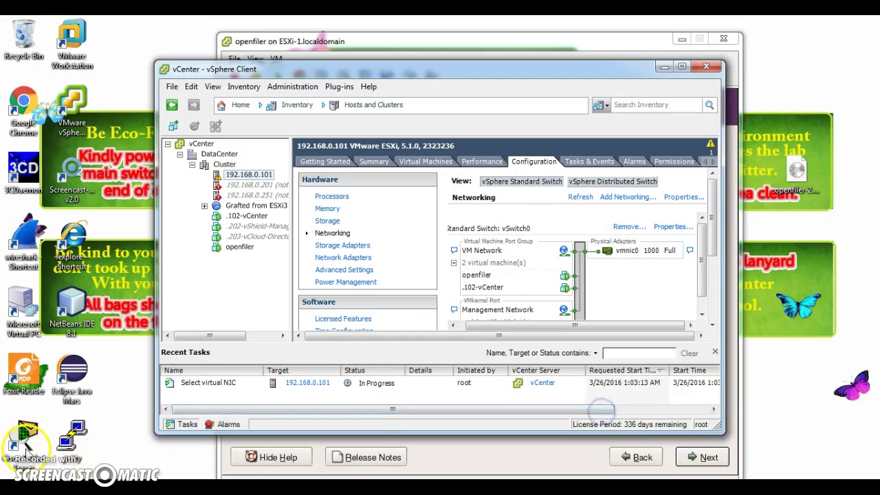
Switch to VMware Workstation and resume the suspended ESXi-2 virtual machine, which is cluster host 192.168.0.201
{"action": "left_click", "coordinate": [282, 187]}
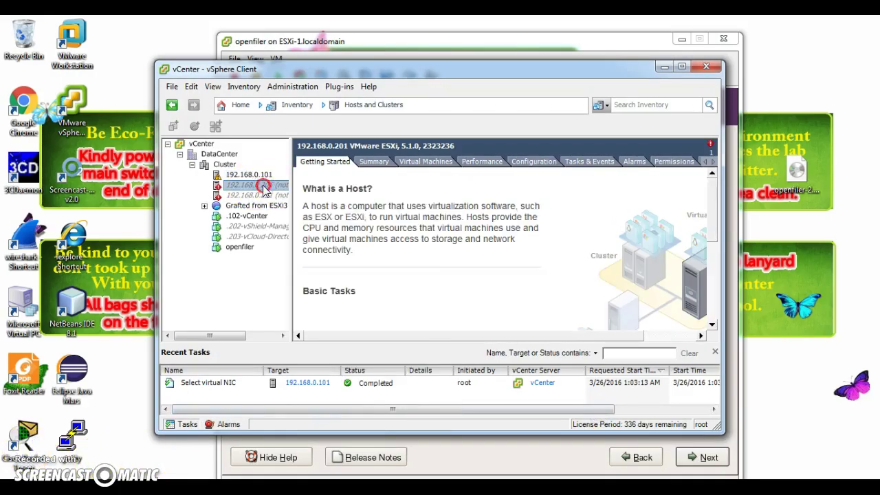
{"action": "right_click", "coordinate": [264, 187]}
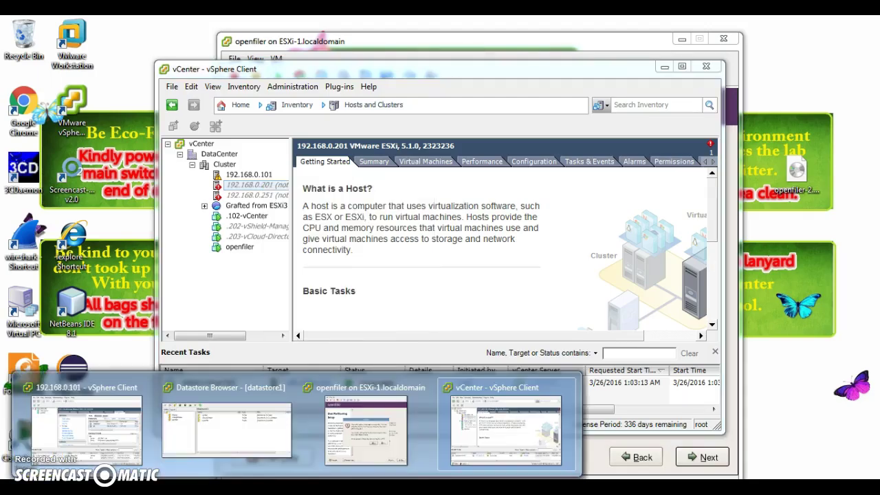
{"action": "left_click", "coordinate": [112, 418]}
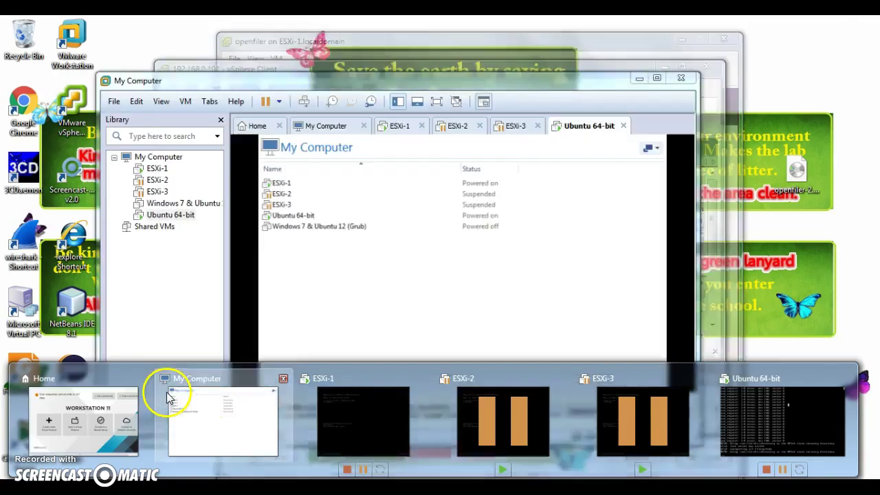
{"action": "left_click", "coordinate": [171, 393]}
{"action": "left_click", "coordinate": [157, 180]}
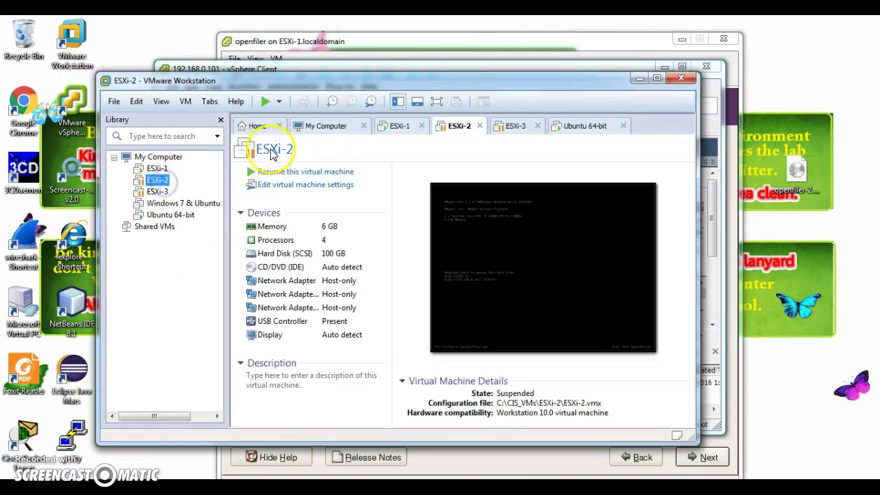
{"action": "left_click", "coordinate": [269, 172]}
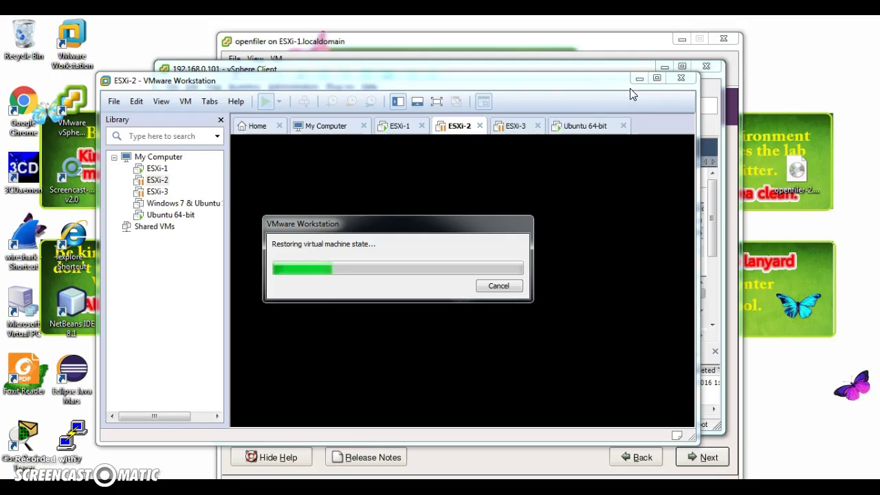
{"action": "left_click", "coordinate": [363, 465]}
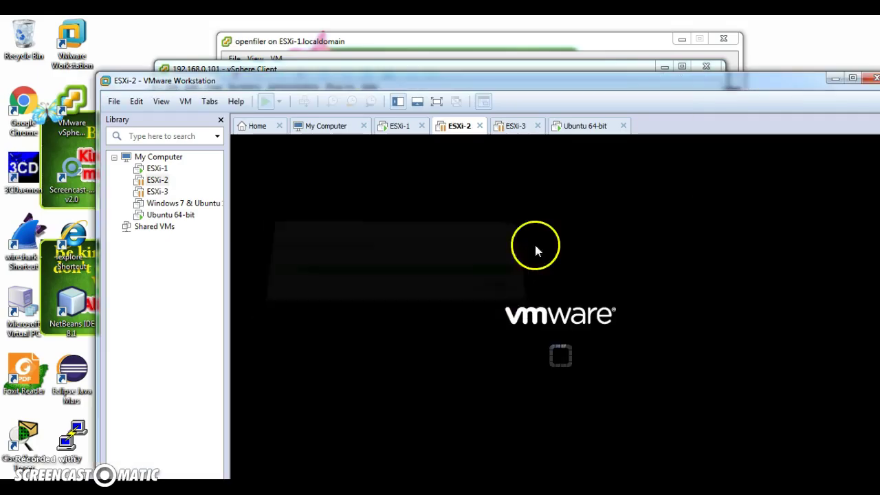
{"action": "left_click", "coordinate": [570, 393]}
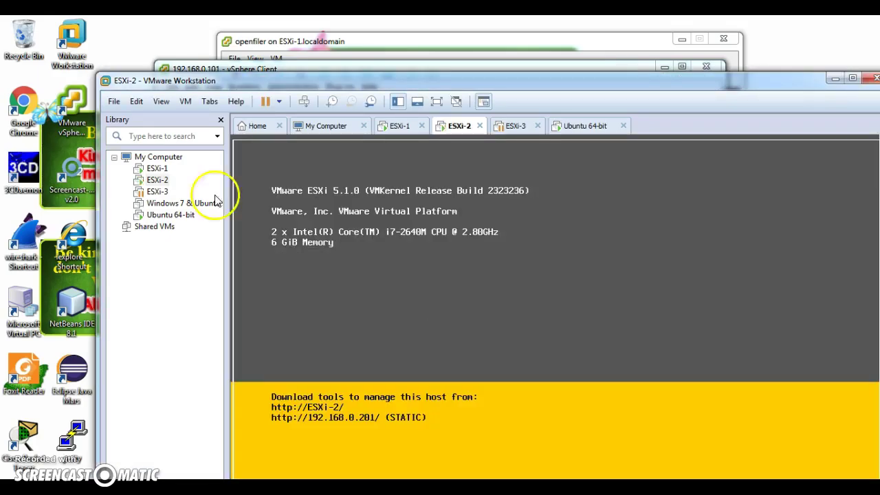
Minimize VMware Workstation and the 192.168.0.101 vSphere Client window to return to the vCenter inventory
{"action": "left_click_drag", "start_coordinate": [247, 80], "coordinate": [178, 21]}
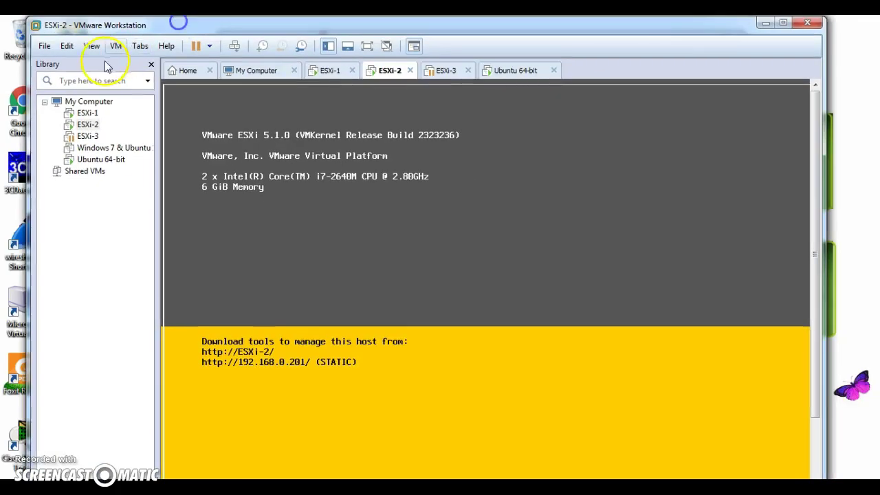
{"action": "left_click", "coordinate": [764, 25]}
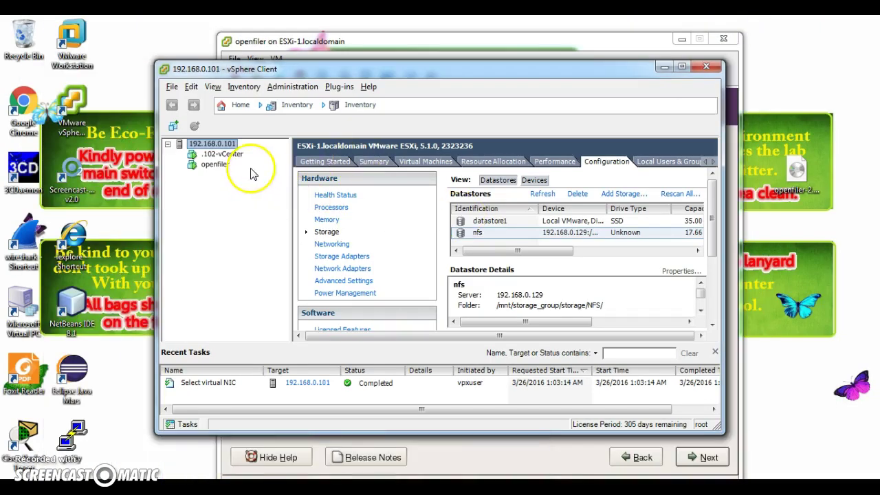
{"action": "left_click", "coordinate": [664, 67]}
Enable vMotion on the Management Network port of vSwitch0 on host 192.168.0.201, leaving Fault Tolerance Logging disabled
{"action": "left_click", "coordinate": [249, 186]}
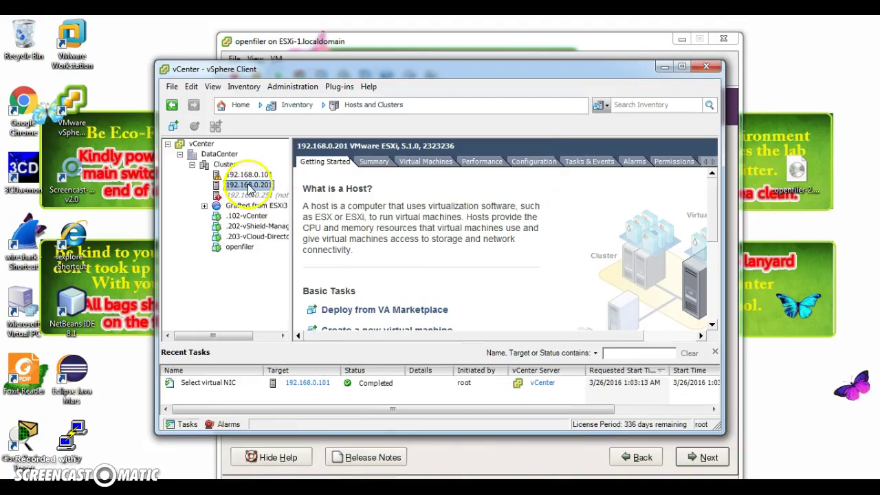
{"action": "right_click", "coordinate": [248, 187]}
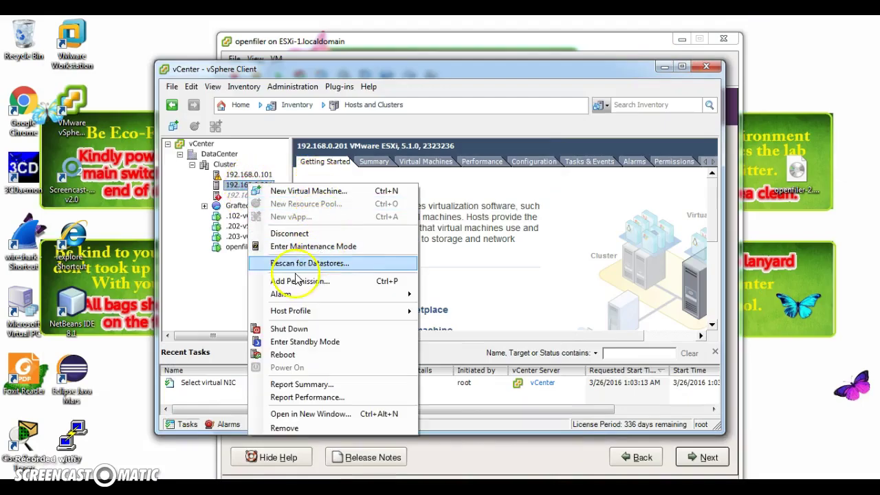
{"action": "left_click", "coordinate": [249, 187]}
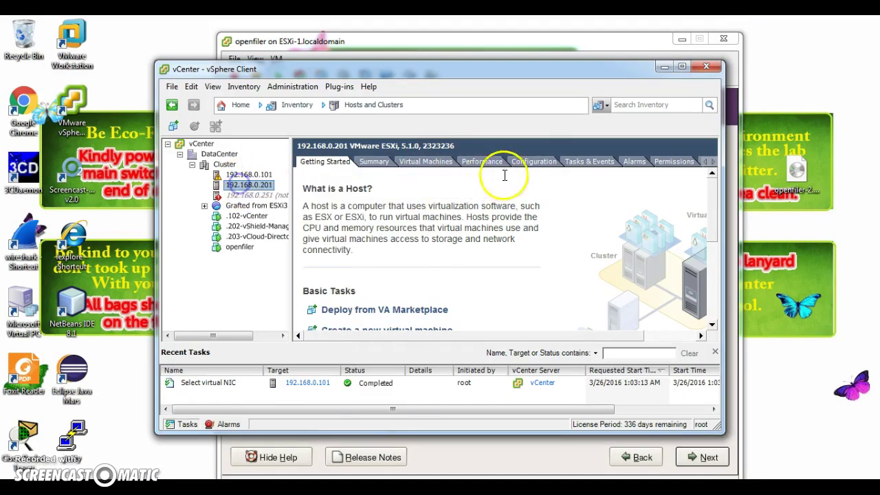
{"action": "left_click", "coordinate": [534, 162]}
{"action": "left_click", "coordinate": [332, 232]}
{"action": "left_click", "coordinate": [677, 226]}
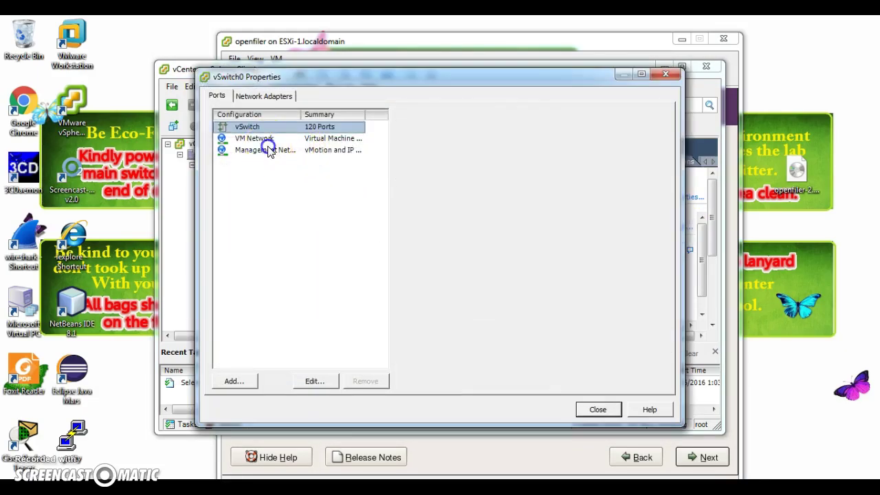
{"action": "left_click", "coordinate": [267, 150]}
{"action": "left_click", "coordinate": [313, 378]}
{"action": "left_click", "coordinate": [403, 149]}
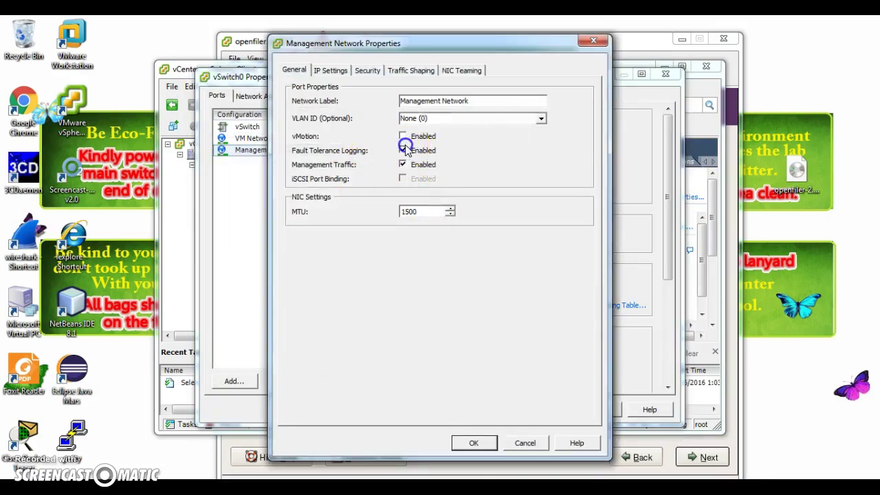
{"action": "left_click", "coordinate": [404, 136]}
{"action": "left_click", "coordinate": [473, 442]}
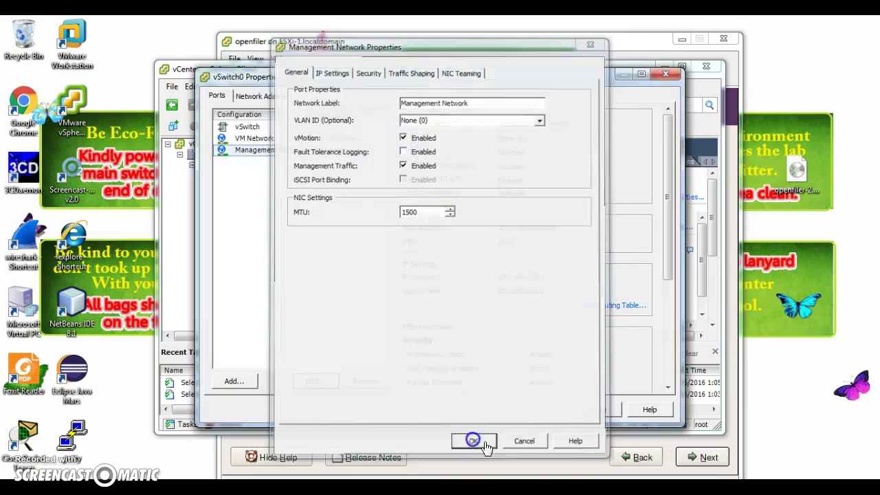
{"action": "left_click", "coordinate": [608, 408]}
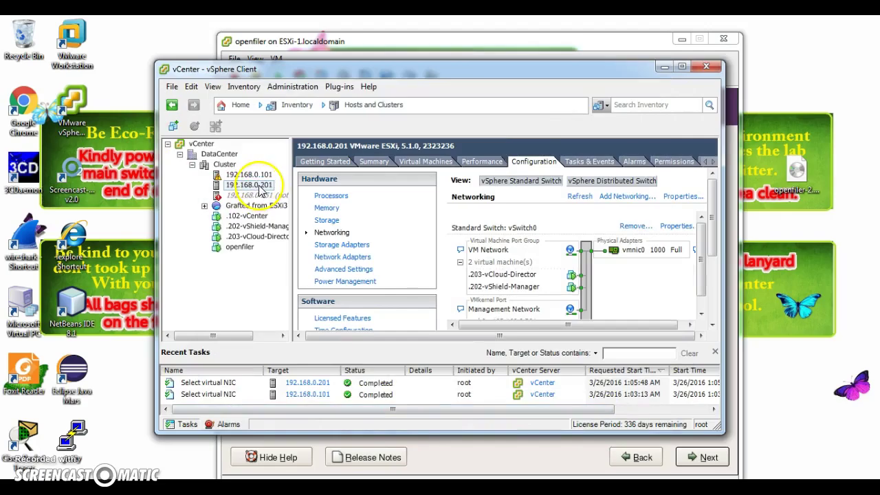
Try to migrate the openfiler virtual machine with Change host, checking the compatibility of destinations Cluster, 192.168.0.201 and 192.168.0.101
{"action": "right_click", "coordinate": [242, 246]}
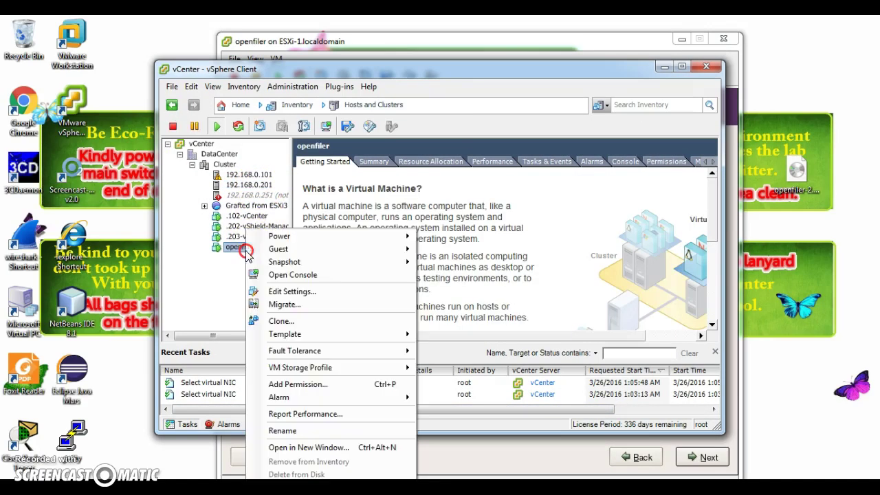
{"action": "left_click", "coordinate": [298, 307]}
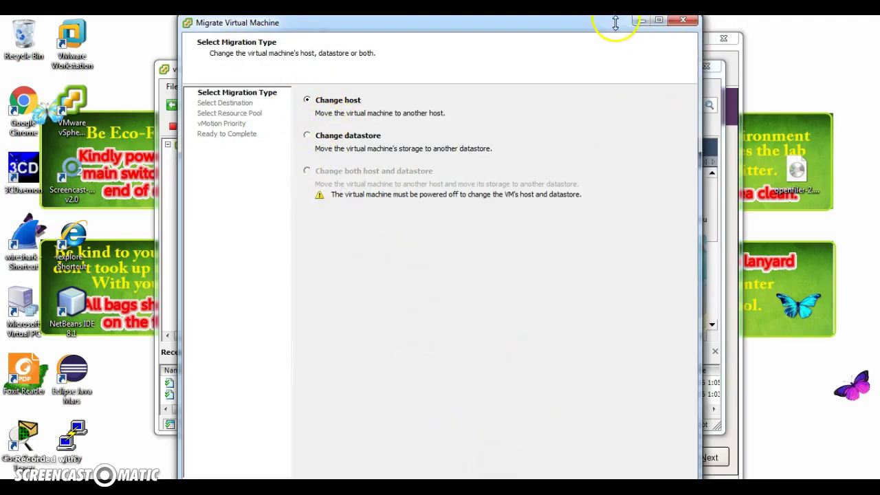
{"action": "left_click_drag", "start_coordinate": [576, 22], "coordinate": [558, 28]}
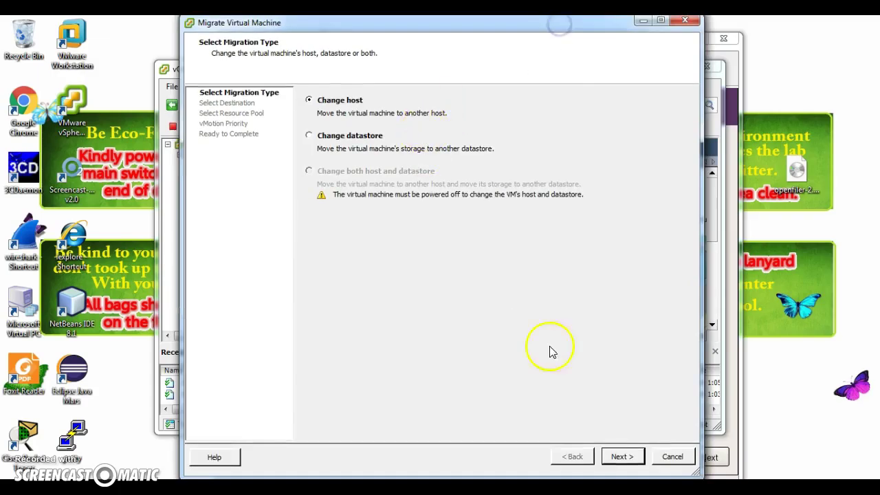
{"action": "left_click", "coordinate": [622, 457]}
{"action": "double_click", "coordinate": [342, 96]}
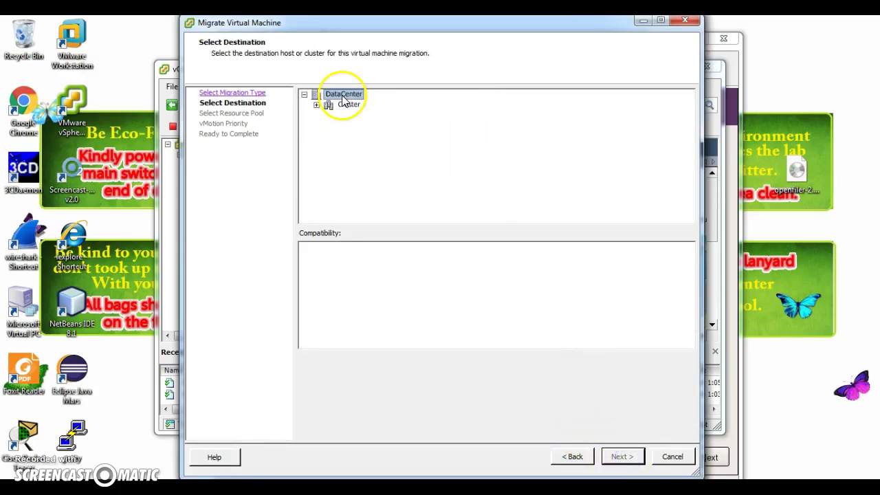
{"action": "left_click", "coordinate": [346, 106]}
{"action": "double_click", "coordinate": [329, 105]}
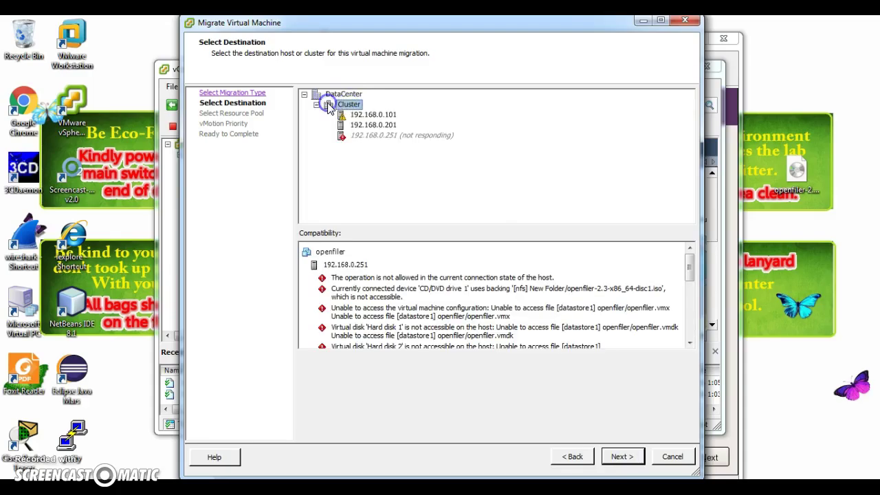
{"action": "left_click", "coordinate": [344, 128]}
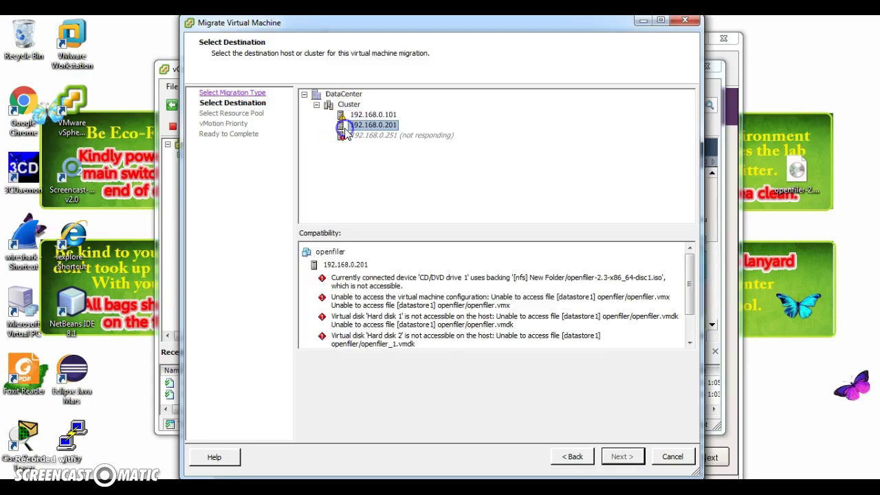
{"action": "left_click", "coordinate": [366, 116]}
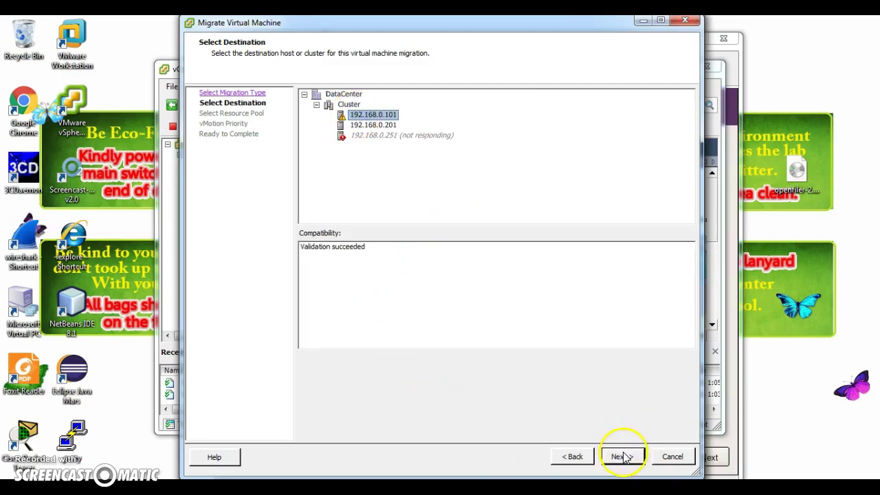
Minimize the openfiler console window and cancel the migration of the openfiler virtual machine
{"action": "left_click", "coordinate": [643, 21]}
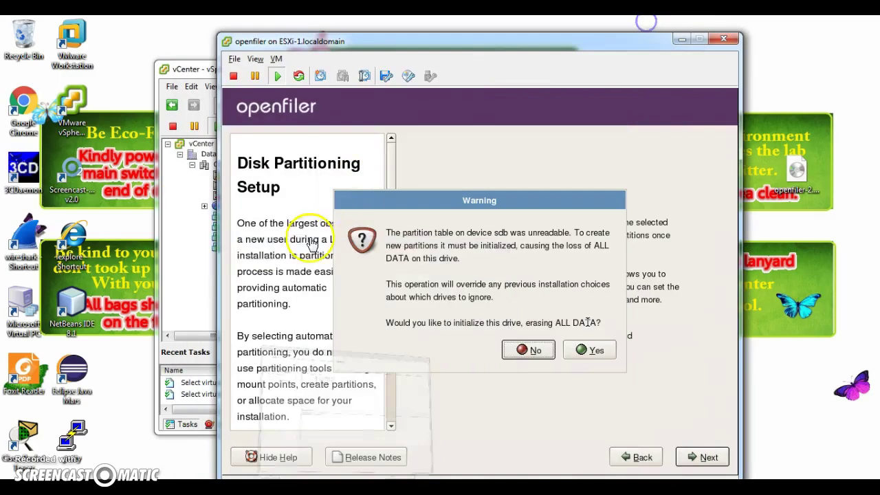
{"action": "left_click", "coordinate": [680, 39]}
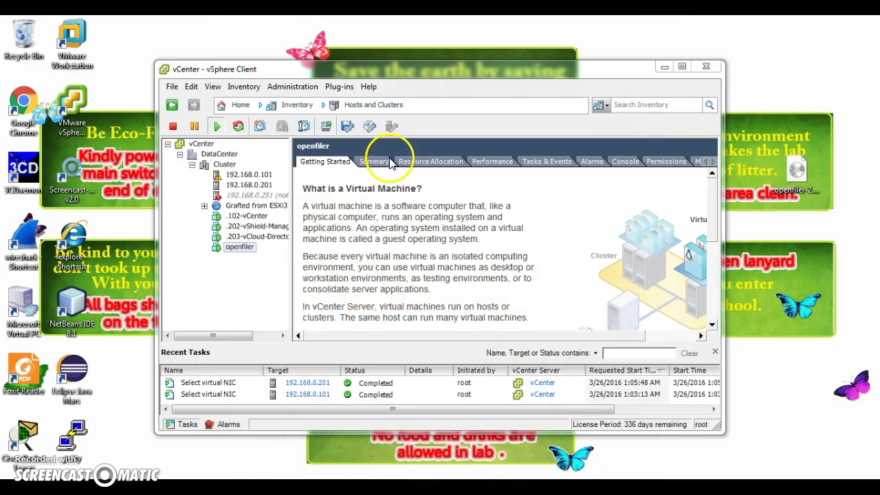
{"action": "mouse_move", "coordinate": [304, 467]}
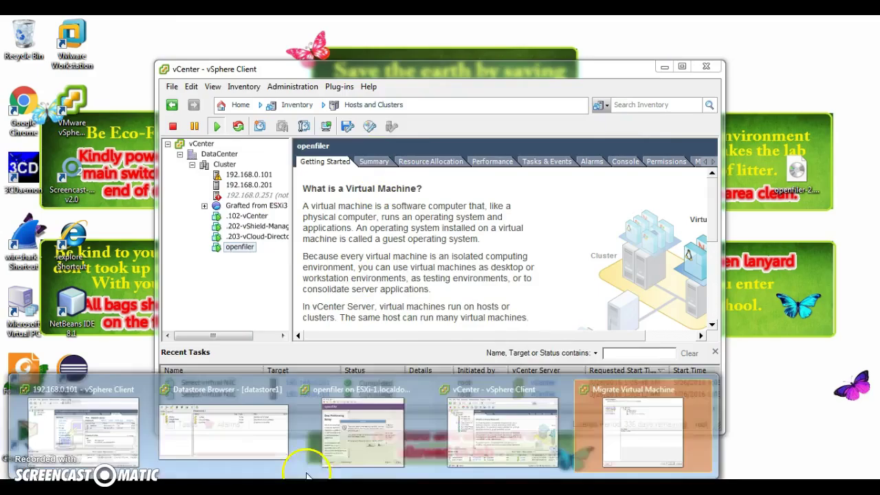
{"action": "left_click", "coordinate": [695, 442]}
{"action": "left_click", "coordinate": [672, 456]}
Examine the openfiler virtual machine's summary, including its host, storage and network, and its resource allocation and performance
{"action": "left_click", "coordinate": [238, 248]}
{"action": "left_click", "coordinate": [368, 157]}
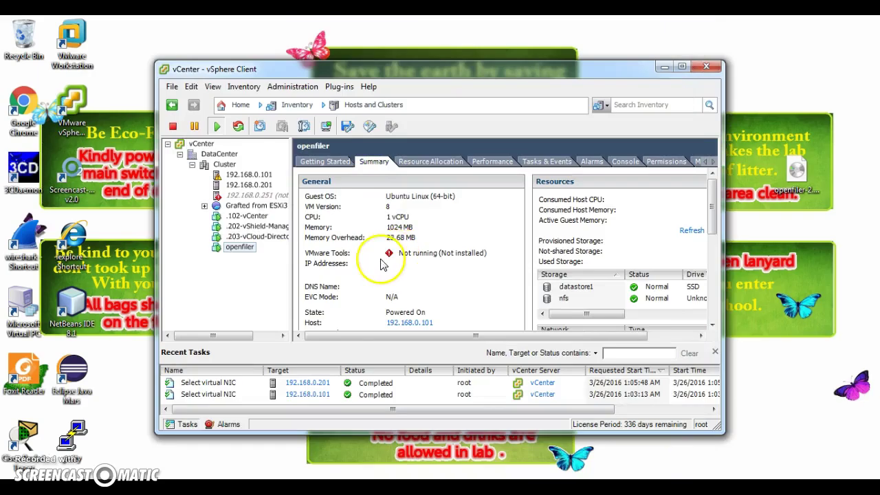
{"action": "scroll", "coordinate": [371, 277], "scroll_direction": "down", "scroll_amount": 3}
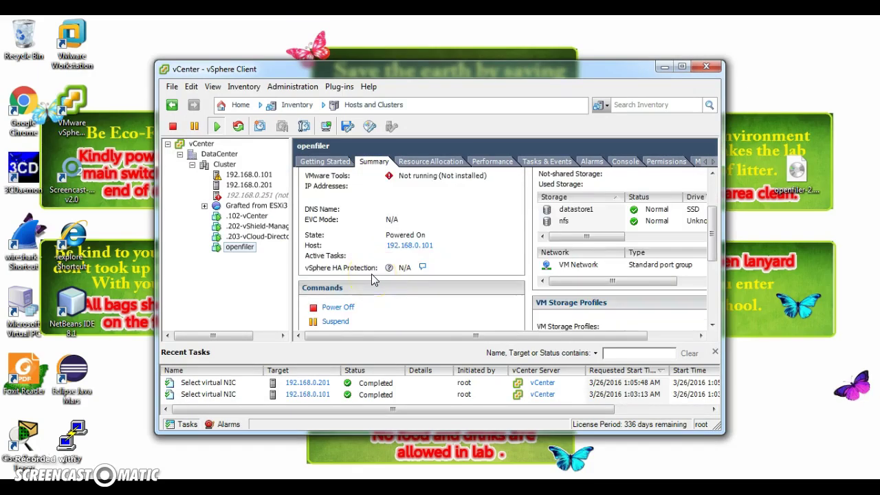
{"action": "scroll", "coordinate": [371, 277], "scroll_direction": "up", "scroll_amount": 3}
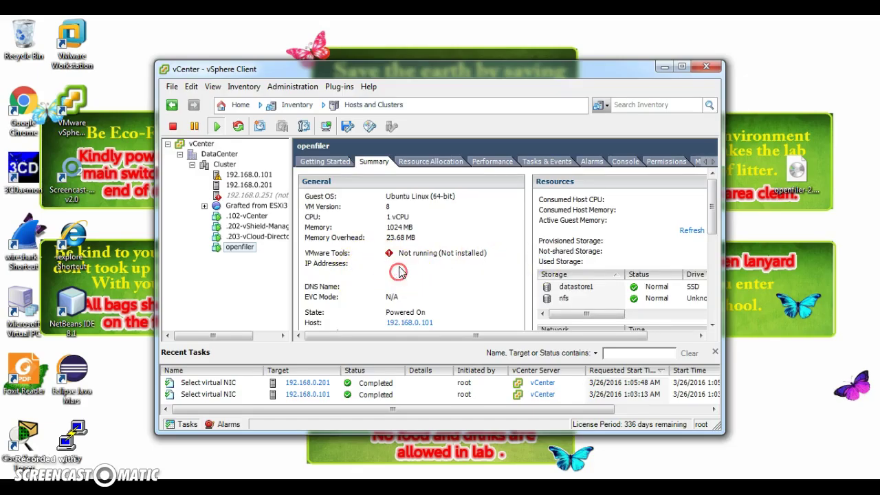
{"action": "left_click", "coordinate": [249, 248]}
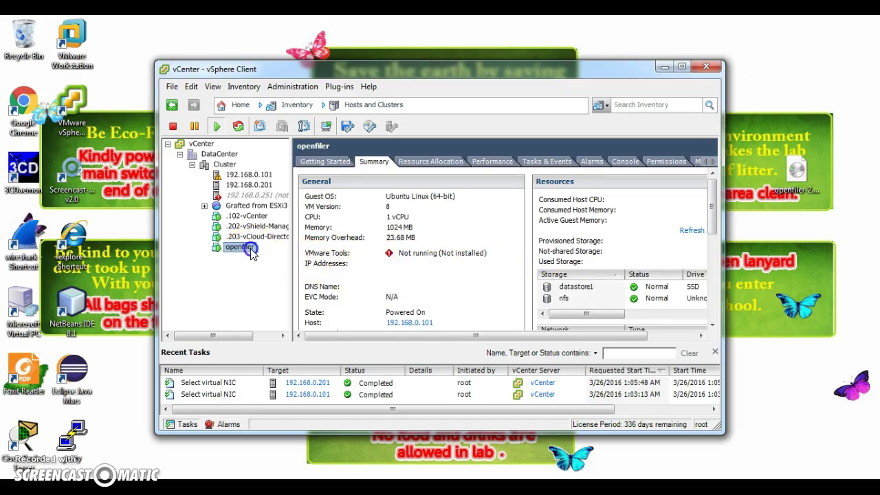
{"action": "left_click", "coordinate": [426, 163]}
{"action": "left_click", "coordinate": [488, 162]}
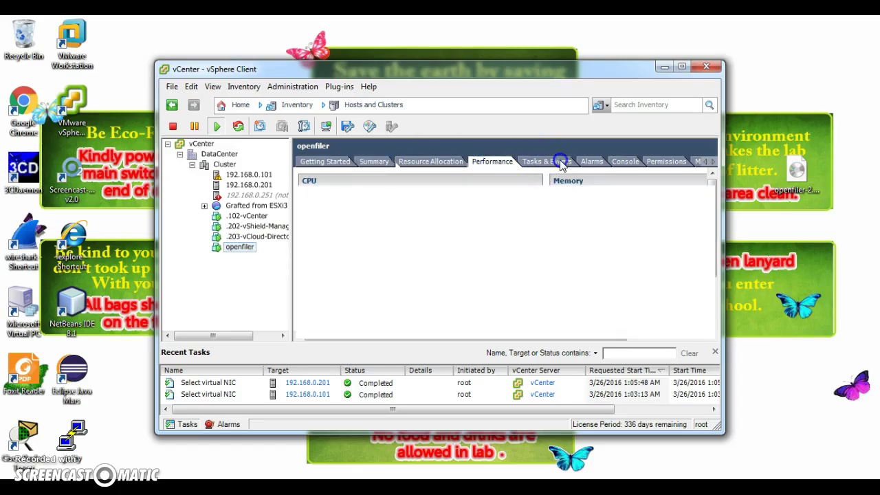
{"action": "left_click", "coordinate": [373, 171]}
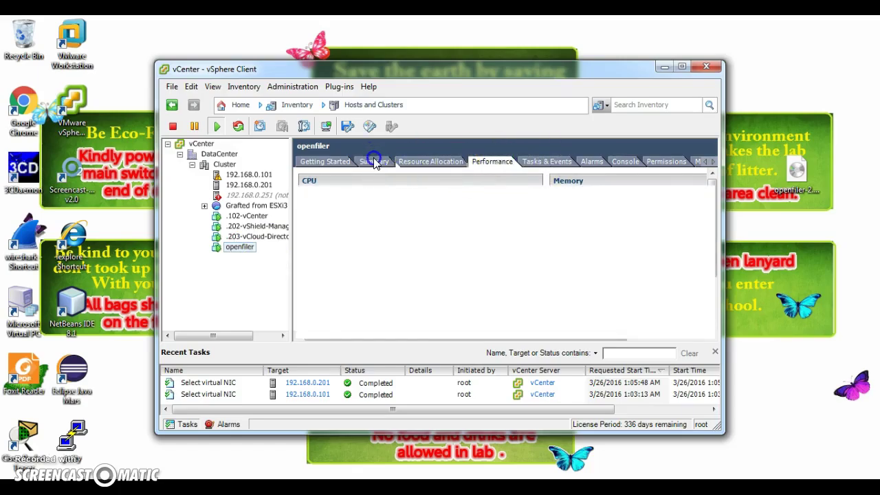